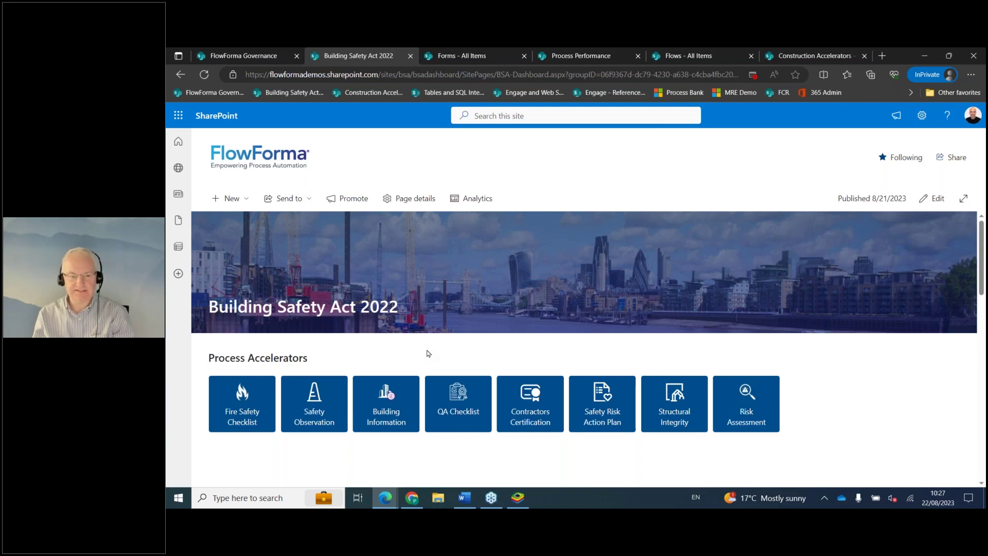
Start a new Weekly Fire Safety Checklist from the Process Accelerators tile and review its items.
click(246, 414)
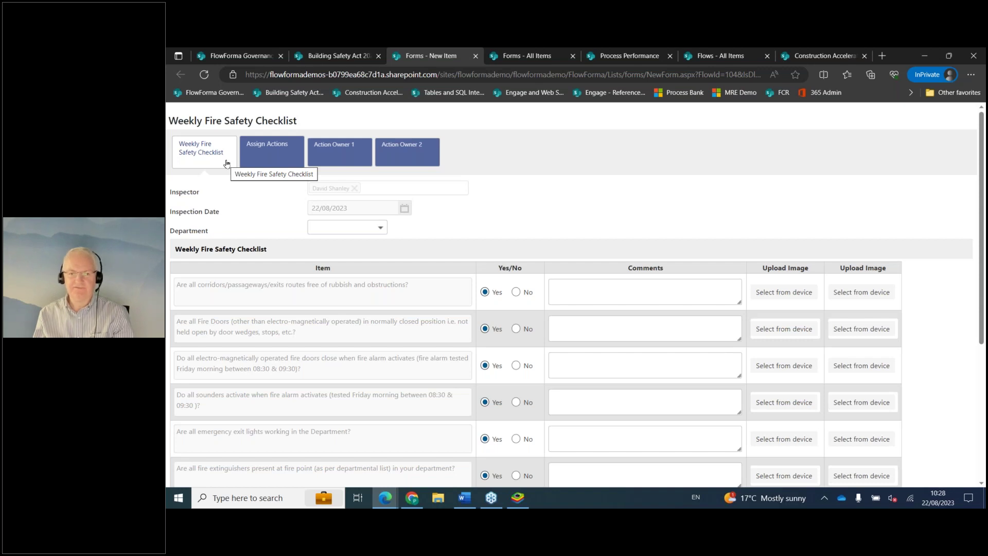
scroll(333, 324, down, 5)
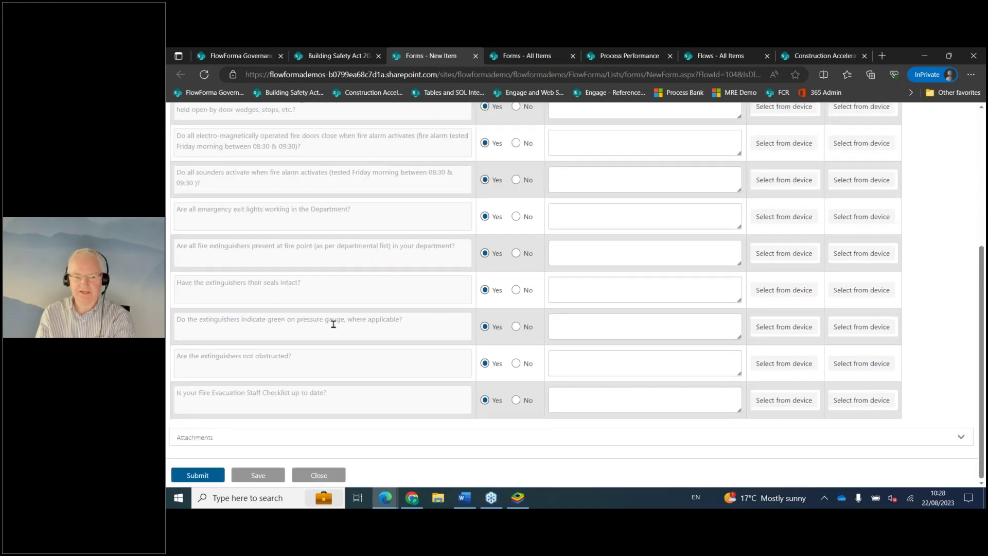
scroll(333, 324, up, 5)
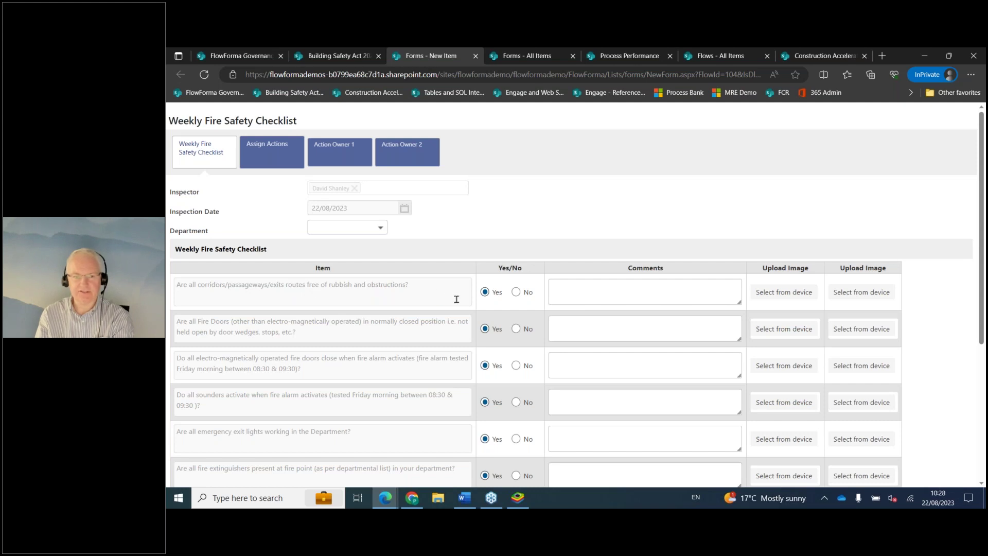
Answer No for the corridors item with the comment 'Bag in corridor'.
click(516, 292)
click(557, 294)
text(Bag in corridor)
key(Tab)
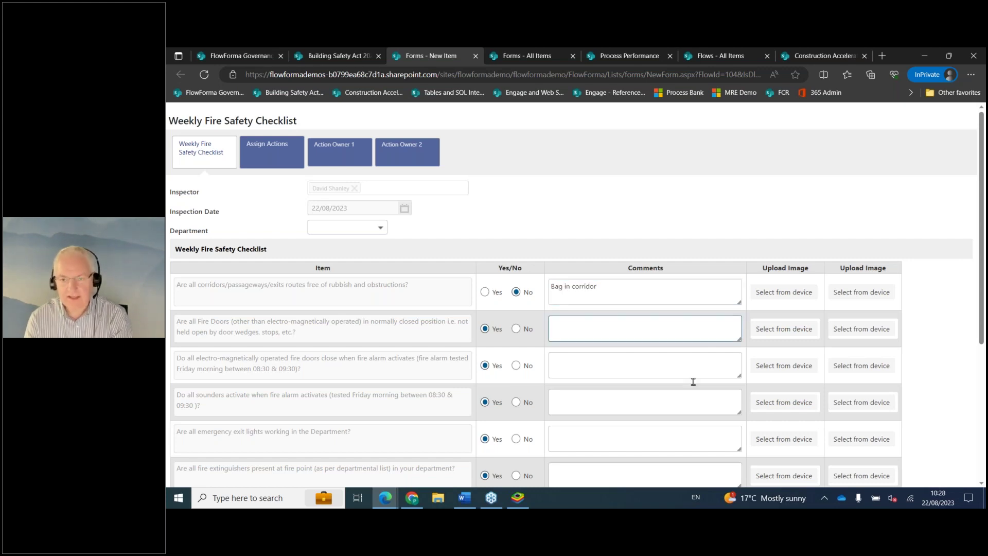
Attach rubbish-in-the-corridor.jpg to the corridors item and circle the bag in red.
click(779, 293)
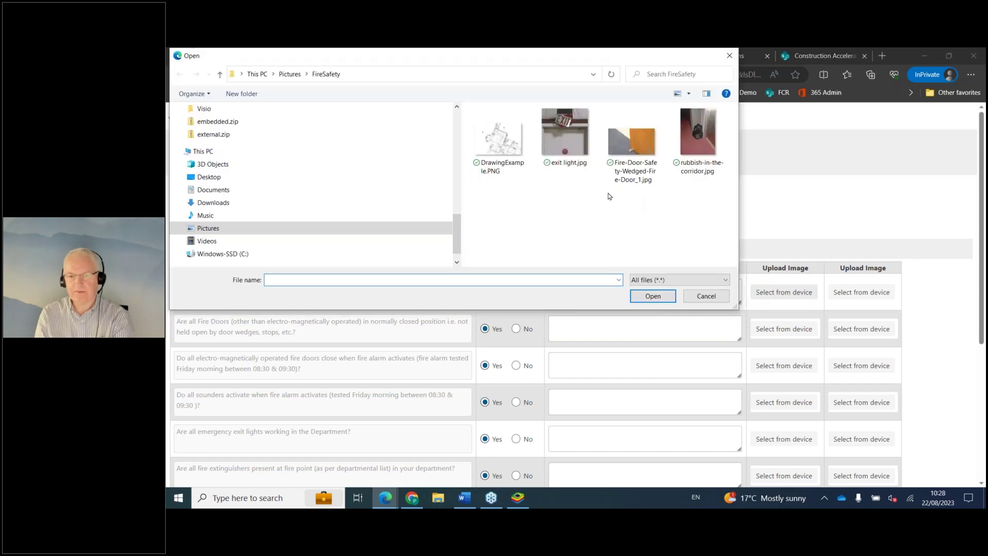
click(698, 138)
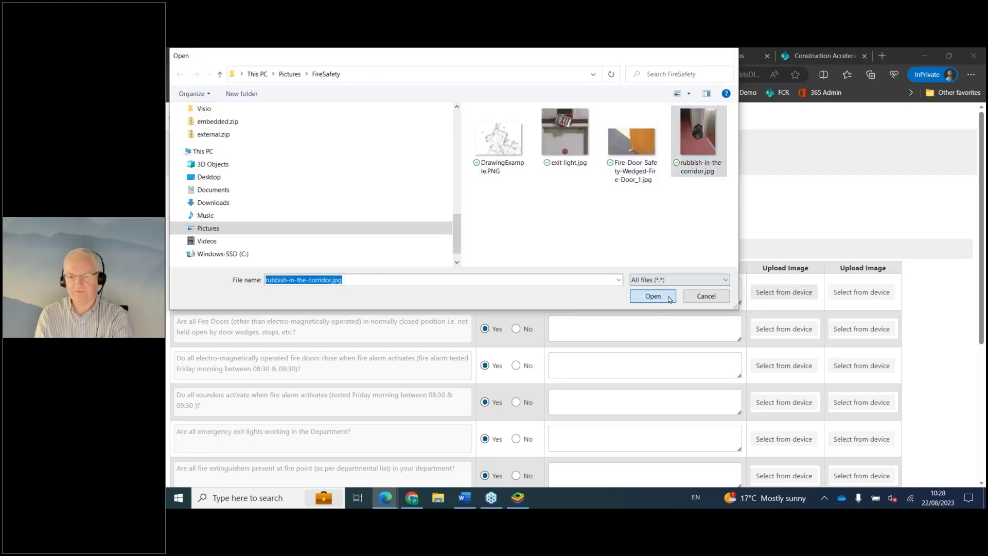
click(669, 299)
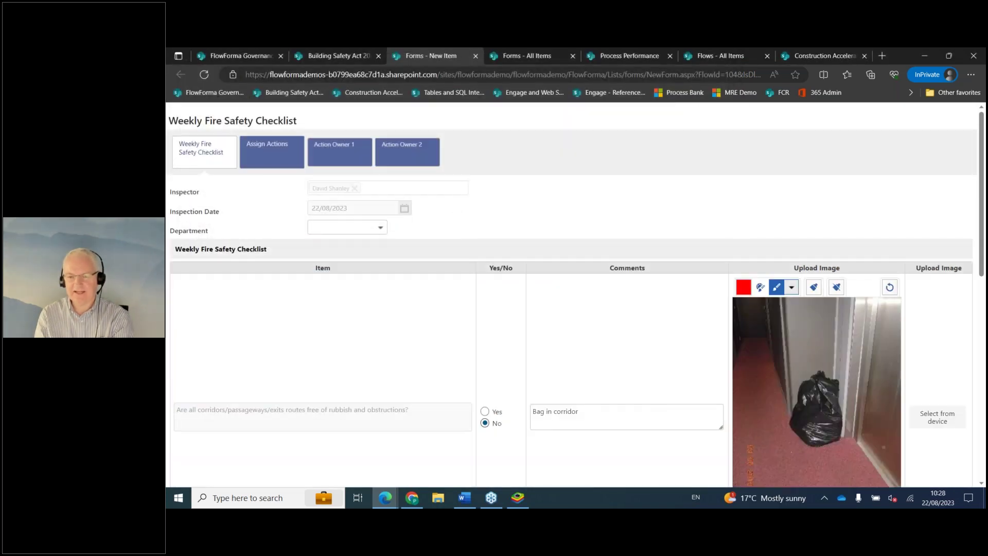
mouse_move(801, 367)
mouse_down()
mouse_move(878, 456)
mouse_move(810, 363)
mouse_up()
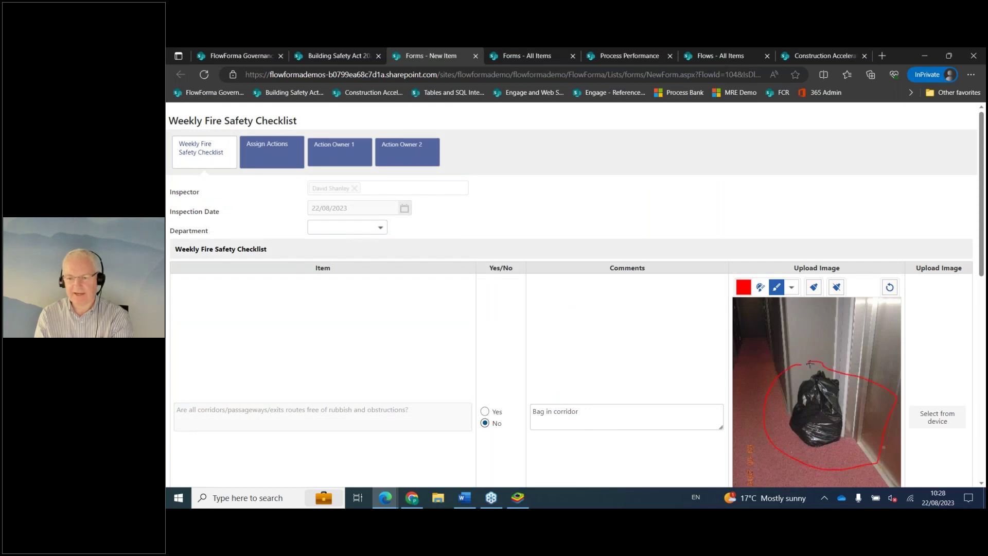
scroll(582, 360, down, 3)
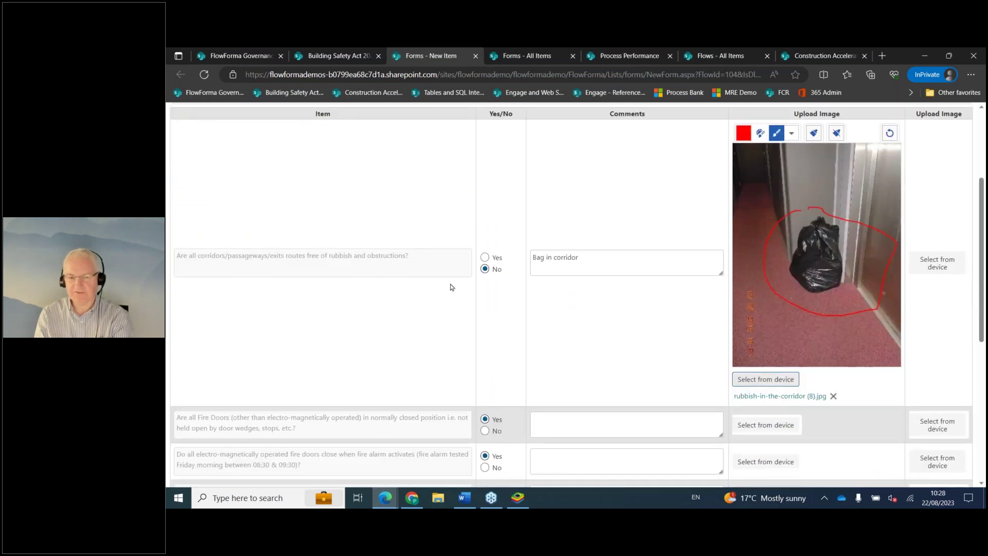
scroll(416, 301, up, 1)
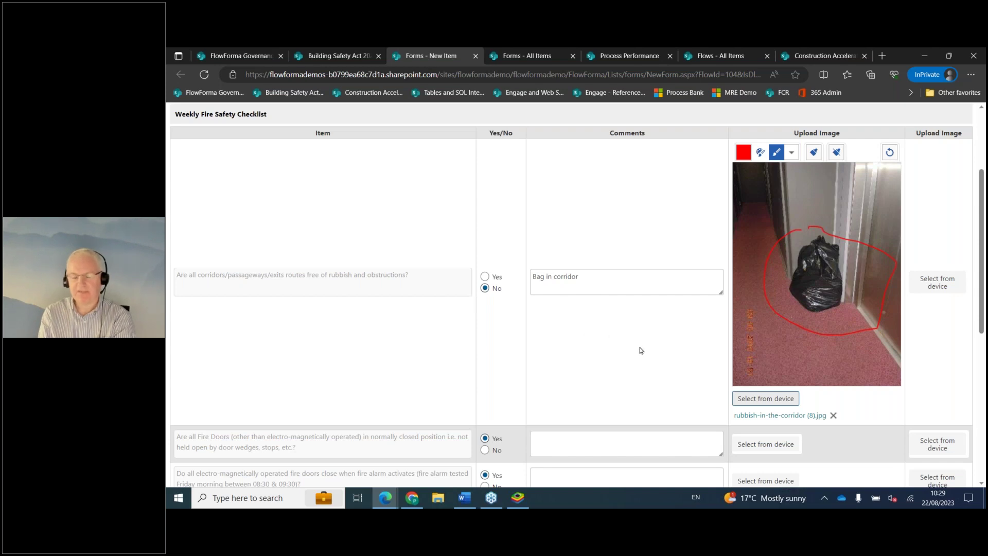
scroll(639, 350, up, 2)
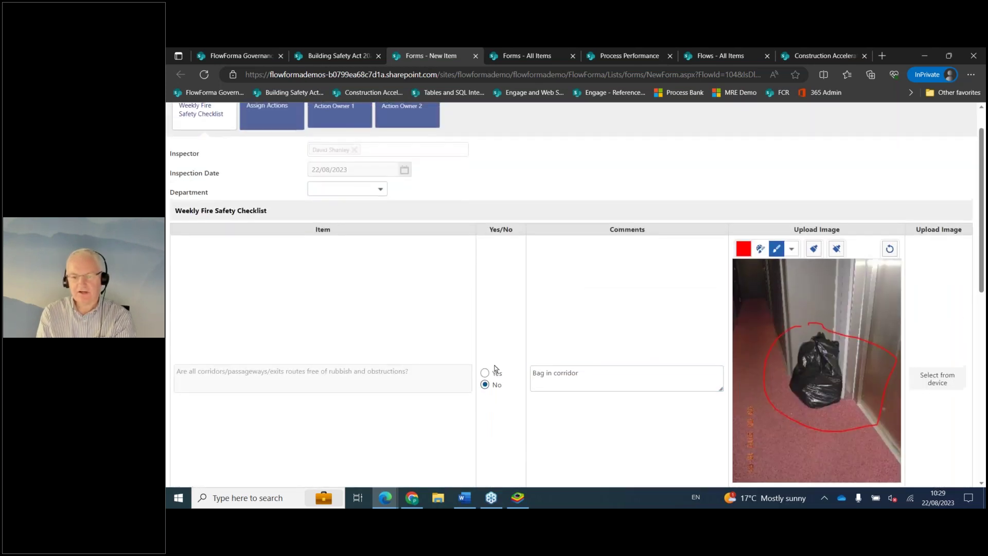
scroll(399, 384, down, 2)
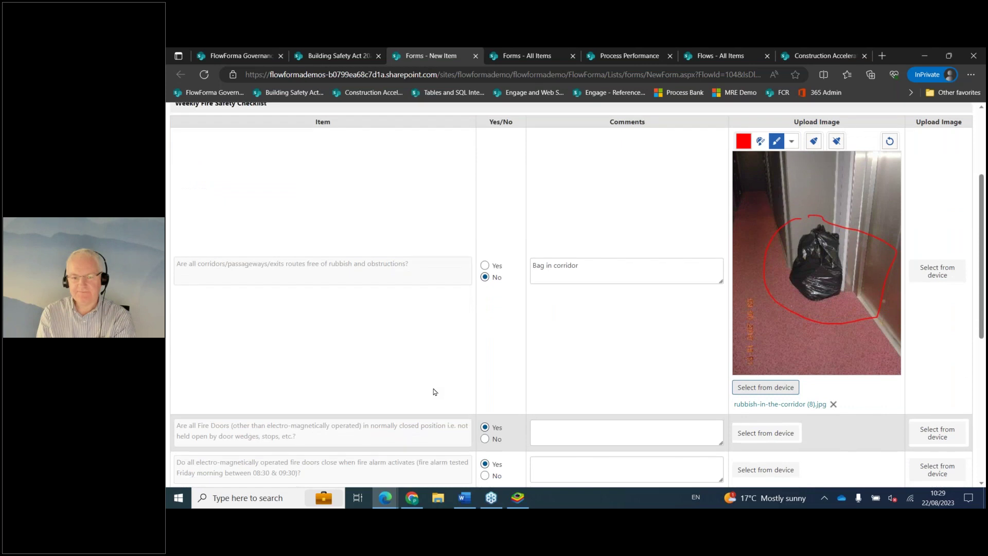
scroll(434, 391, down, 2)
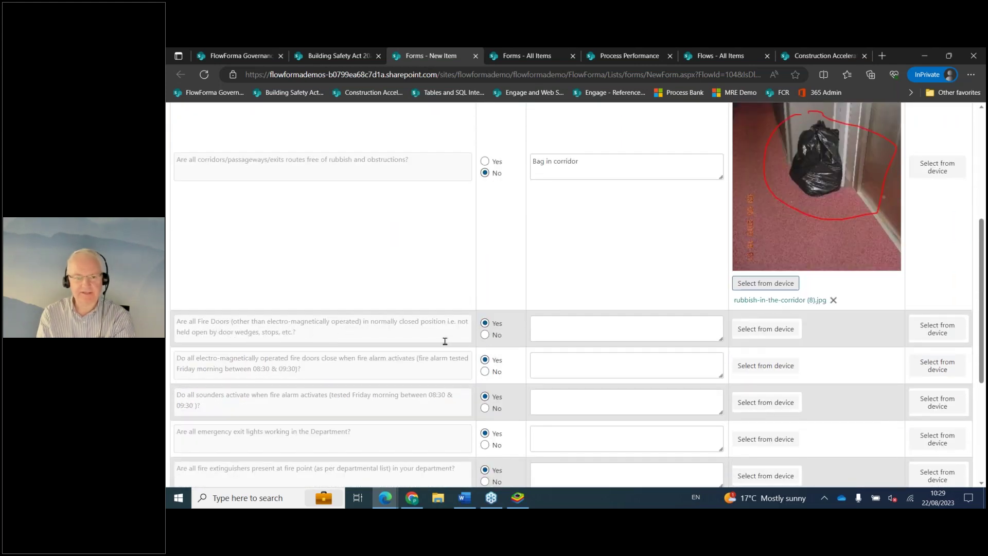
Answer No for the fire doors item with the comment 'Wegdge in door'.
click(484, 334)
click(593, 354)
click(609, 330)
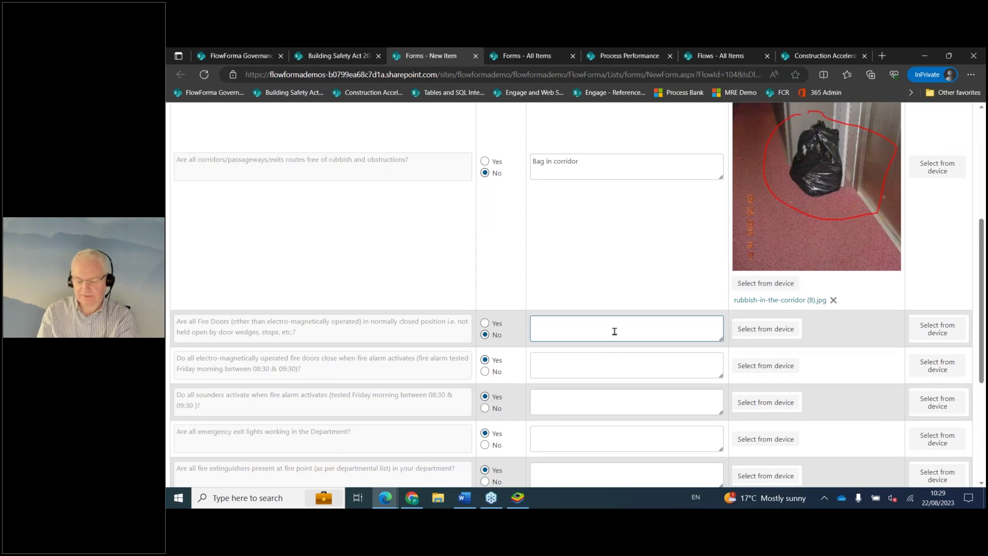
text(Wegdge in door)
Attach the wedged Fire-Door photo to the fire doors item and circle the wedge in red.
click(670, 280)
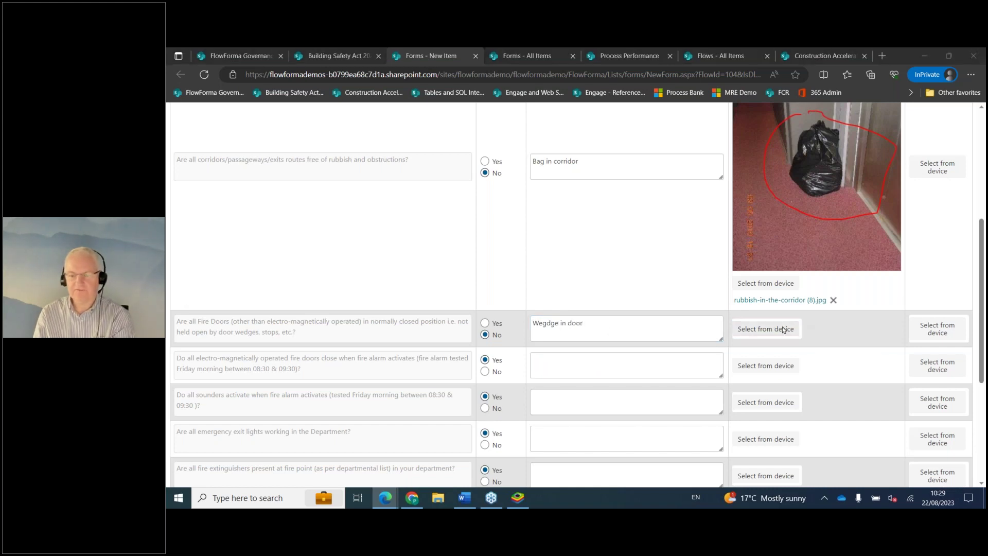
click(632, 141)
click(652, 297)
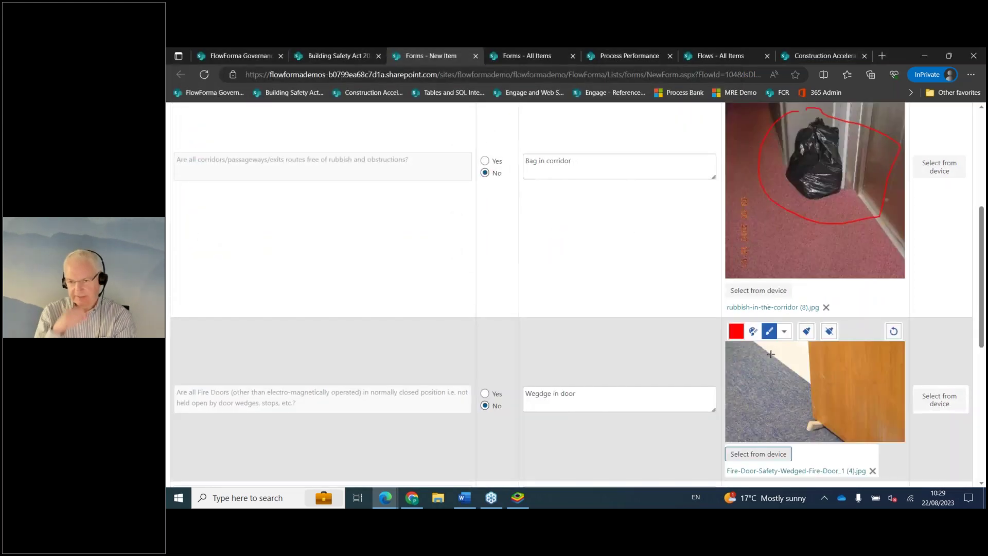
mouse_move(799, 410)
mouse_down()
mouse_move(830, 435)
mouse_move(812, 408)
mouse_move(798, 413)
mouse_up()
scroll(667, 363, down, 3)
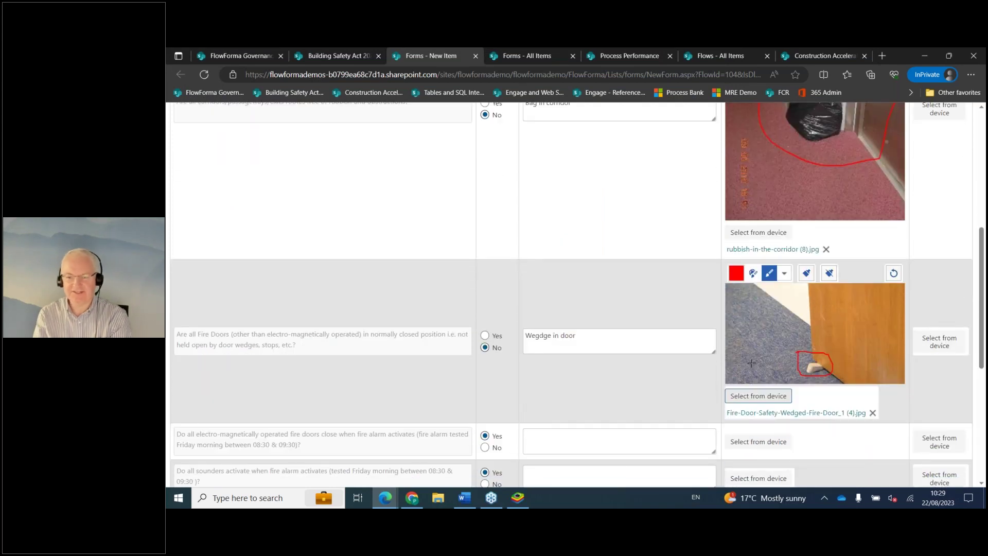
scroll(667, 363, up, 10)
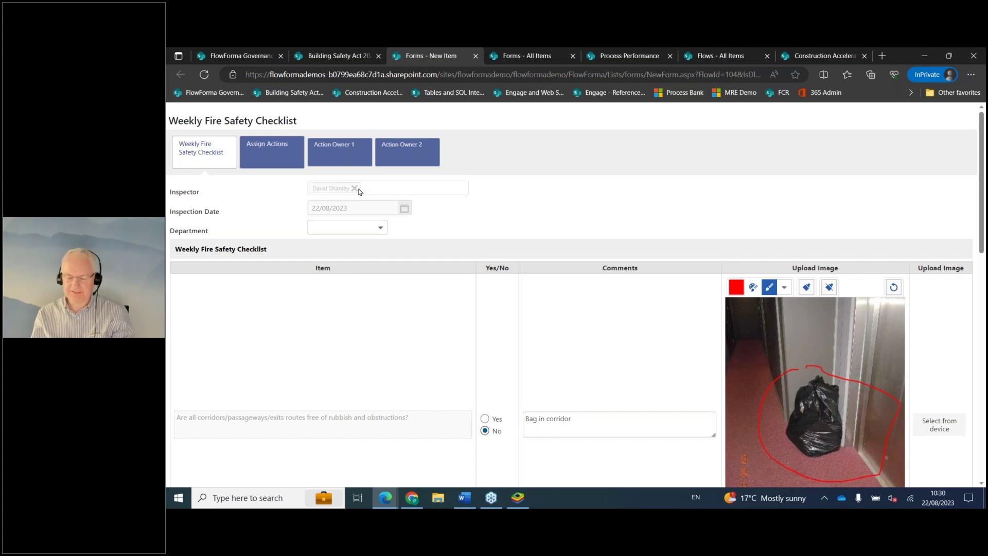
Set the Department to Department 1 and scroll down to the bottom of the form.
click(365, 226)
click(339, 273)
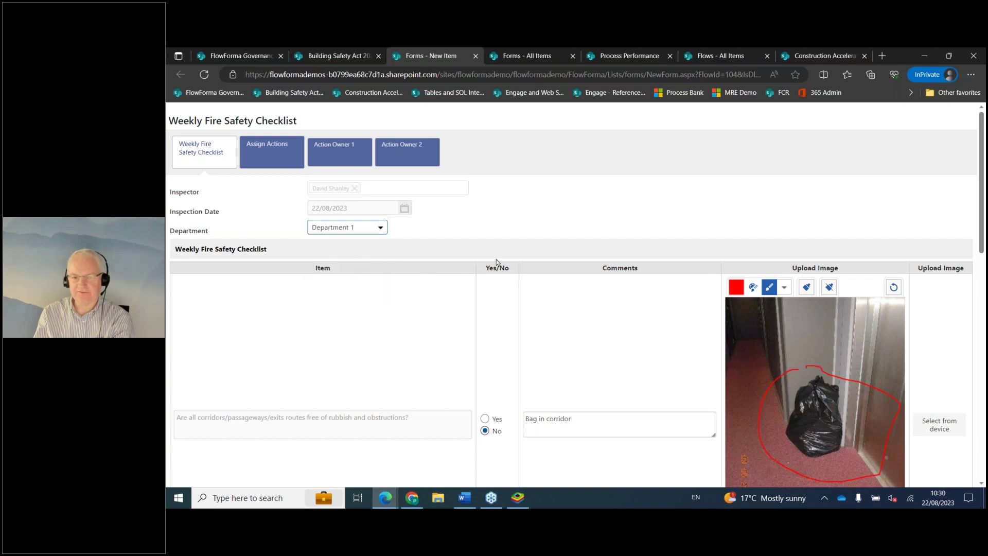
scroll(556, 272, down, 1)
scroll(566, 278, up, 1)
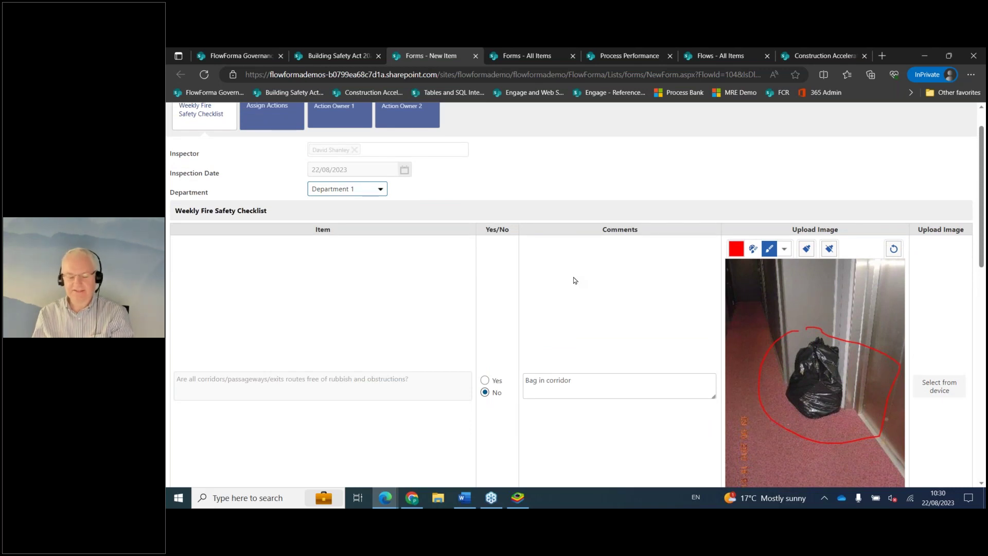
scroll(293, 195, up, 1)
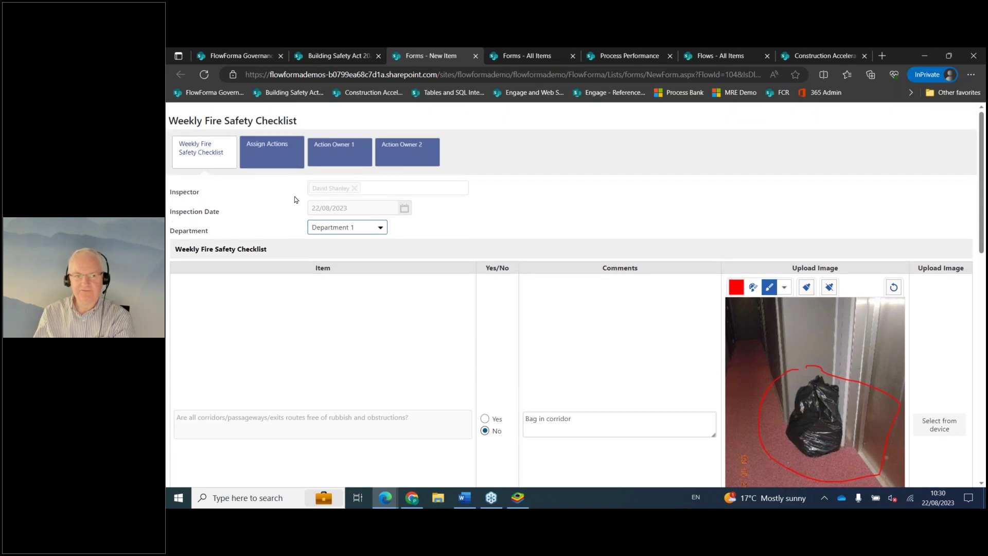
scroll(629, 286, down, 3)
scroll(635, 307, down, 4)
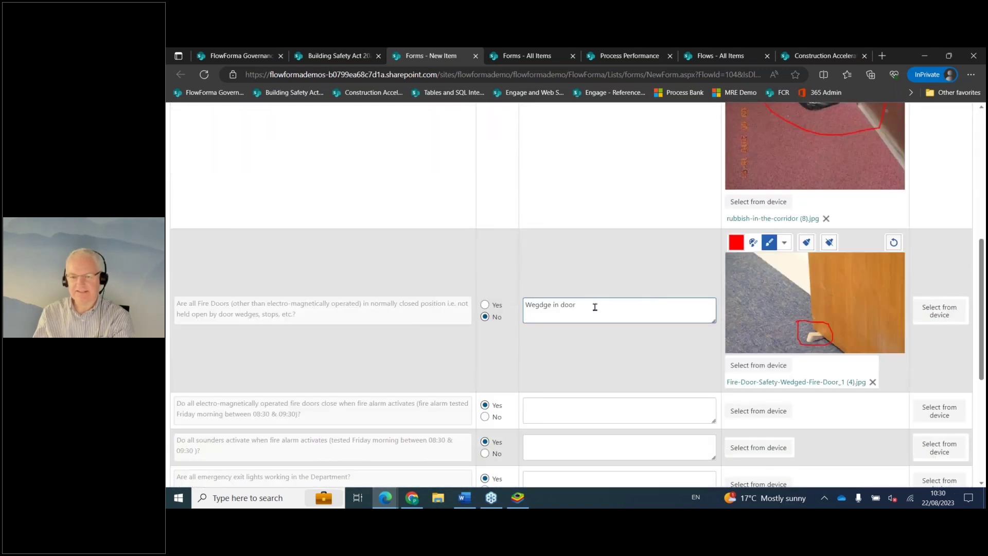
scroll(595, 307, down, 6)
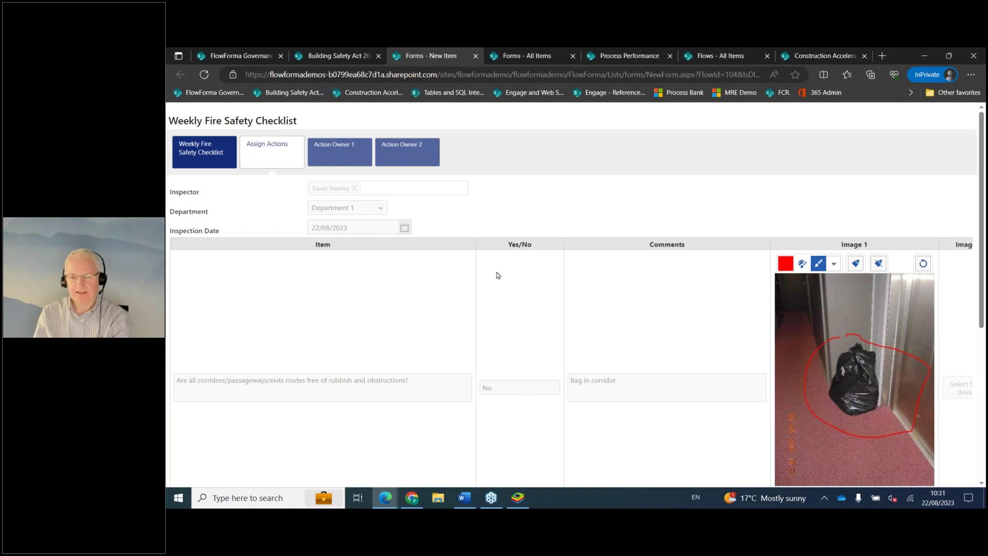
scroll(501, 281, down, 1)
scroll(504, 283, down, 5)
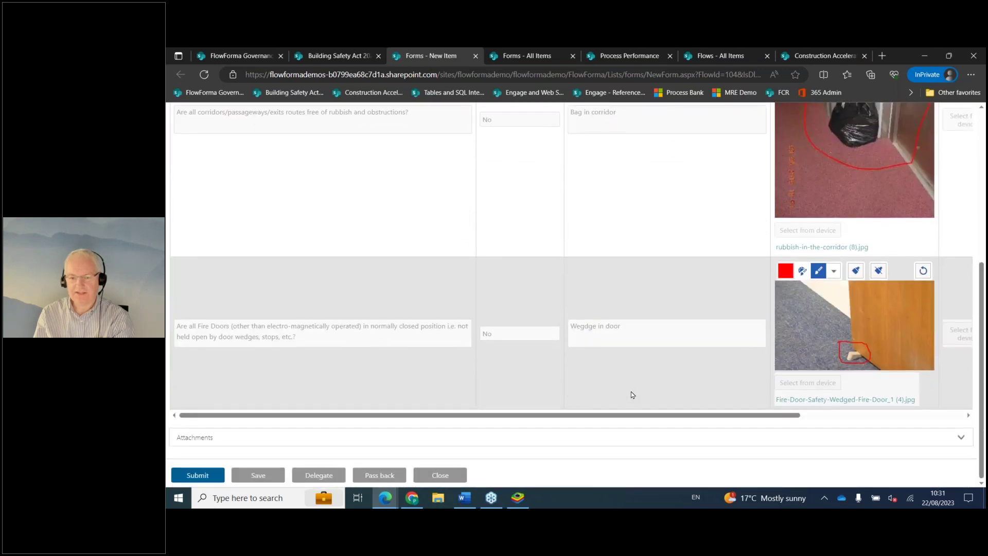
scroll(634, 404, up, 1)
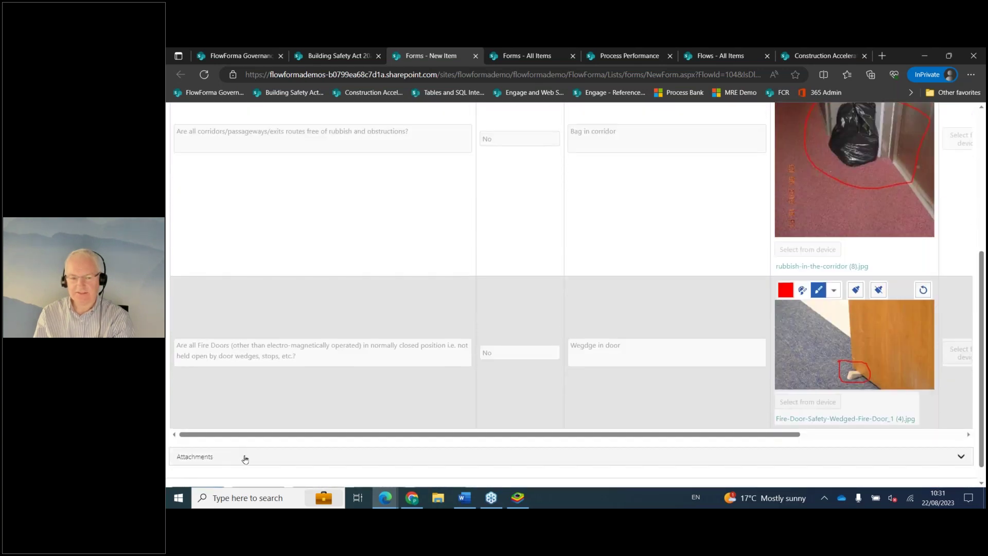
scroll(386, 457, up, 5)
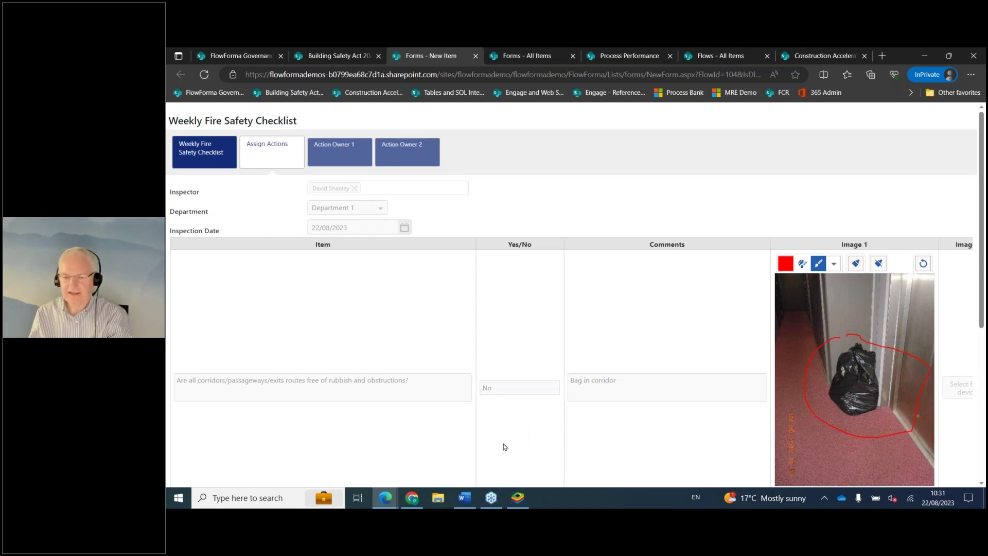
scroll(662, 434, down, 4)
scroll(688, 410, up, 4)
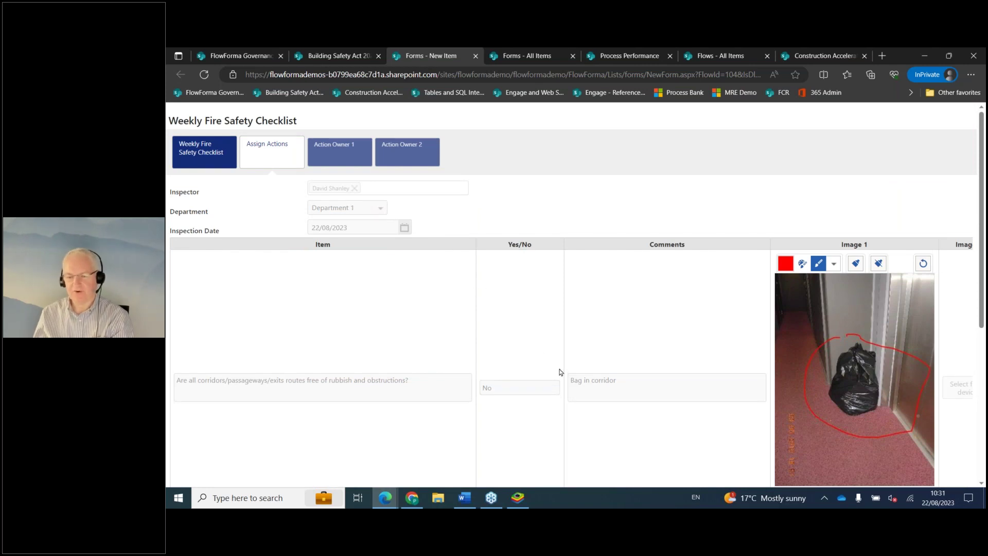
scroll(678, 389, down, 5)
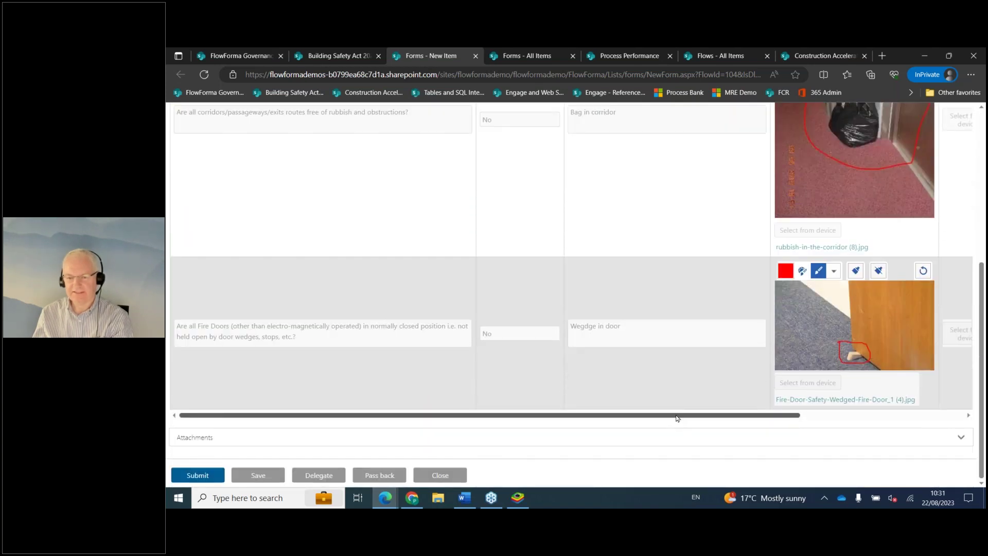
drag(686, 416, 878, 426)
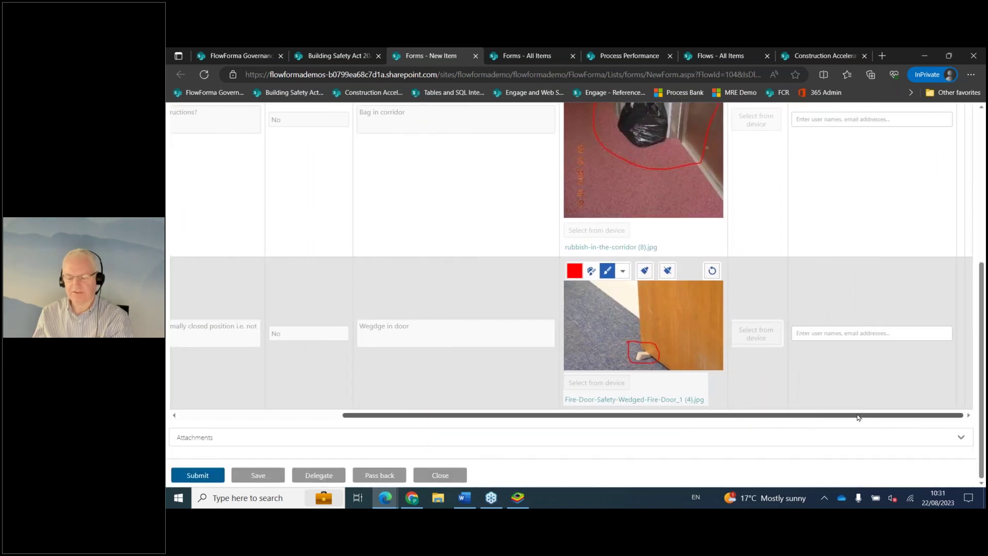
Assign the corridor rubbish finding to the inspector via the people picker.
scroll(880, 420, up, 3)
click(861, 292)
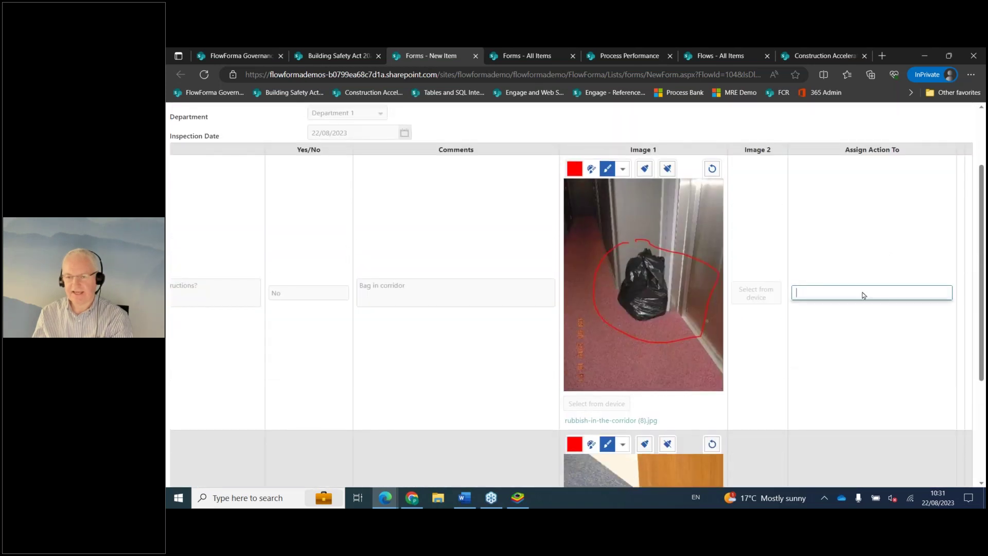
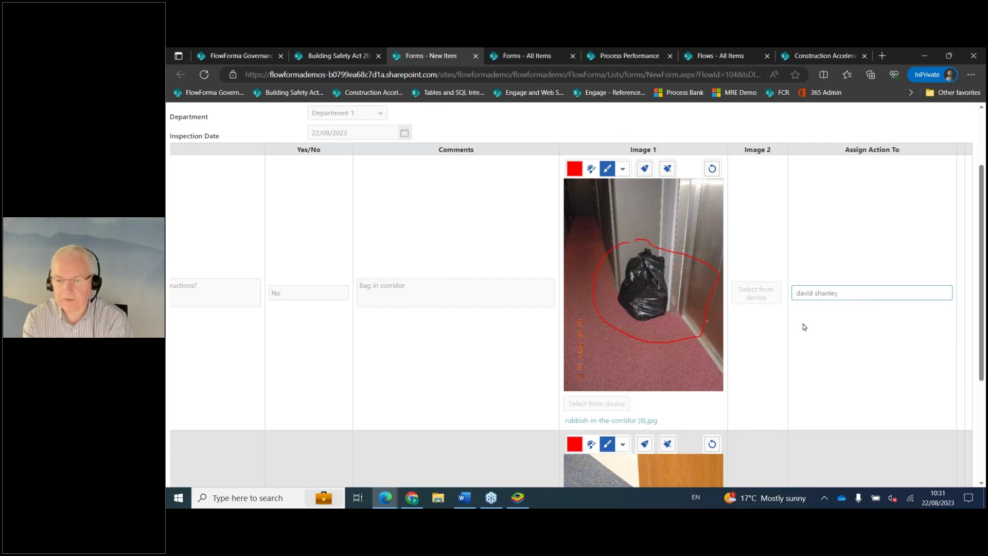
click(822, 341)
Assign the wedged fire door finding to a second colleague from the name suggestions.
scroll(829, 366, down, 3)
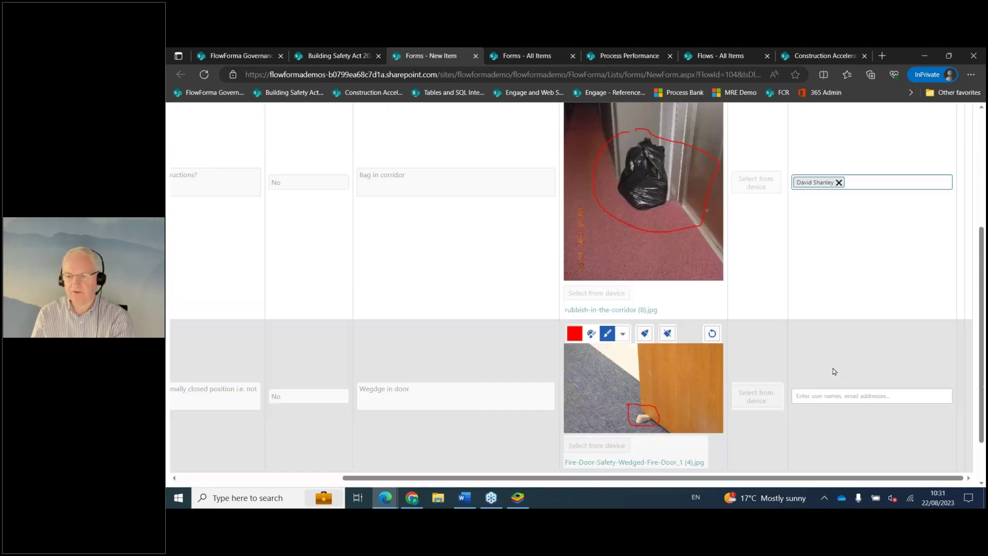
click(835, 376)
text(darragh)
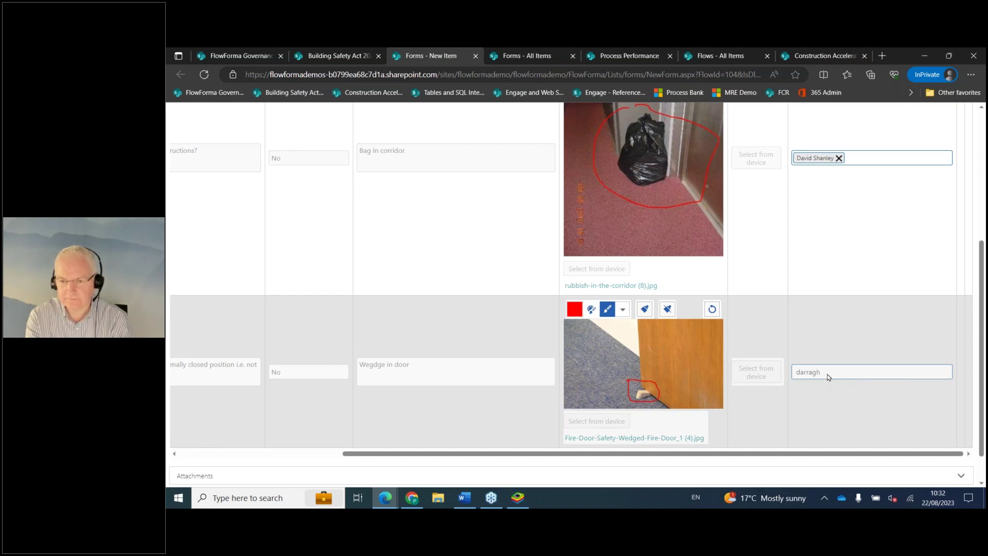
scroll(863, 371, up, 1)
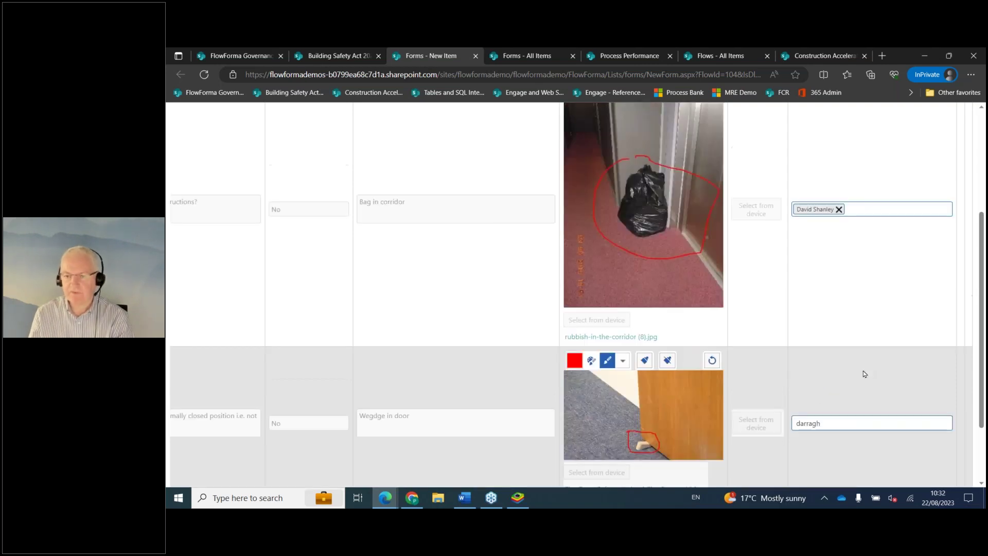
scroll(875, 387, down, 1)
click(853, 392)
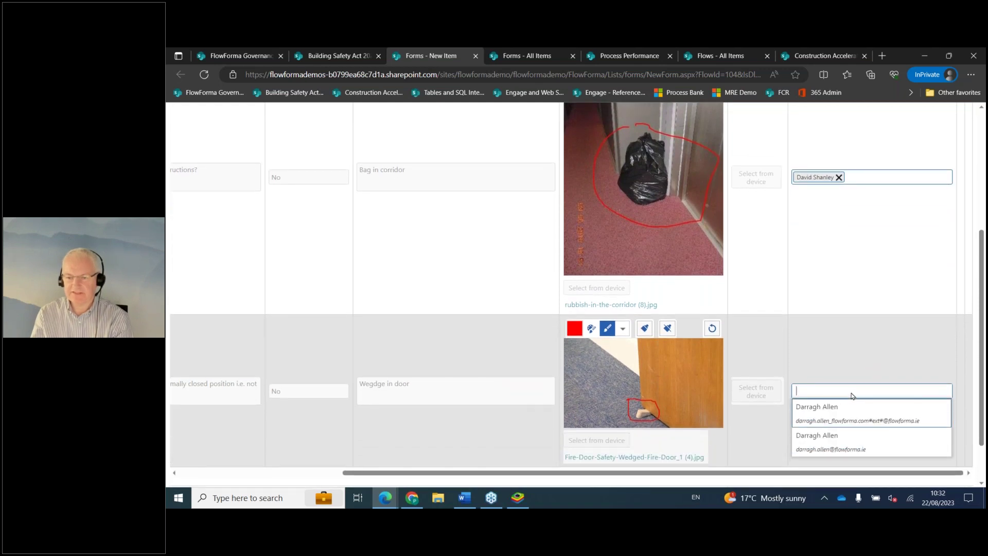
click(836, 412)
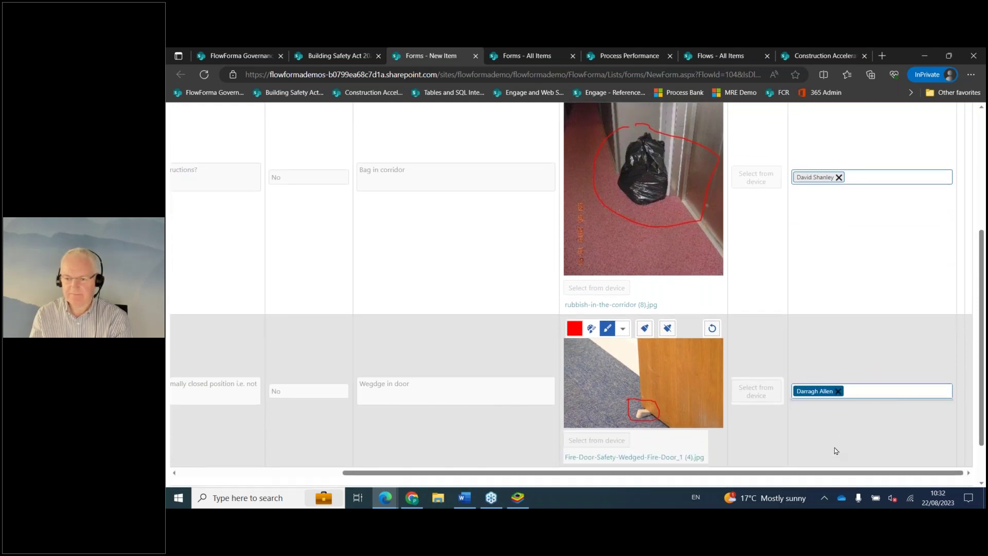
scroll(875, 360, up, 3)
scroll(885, 353, up, 1)
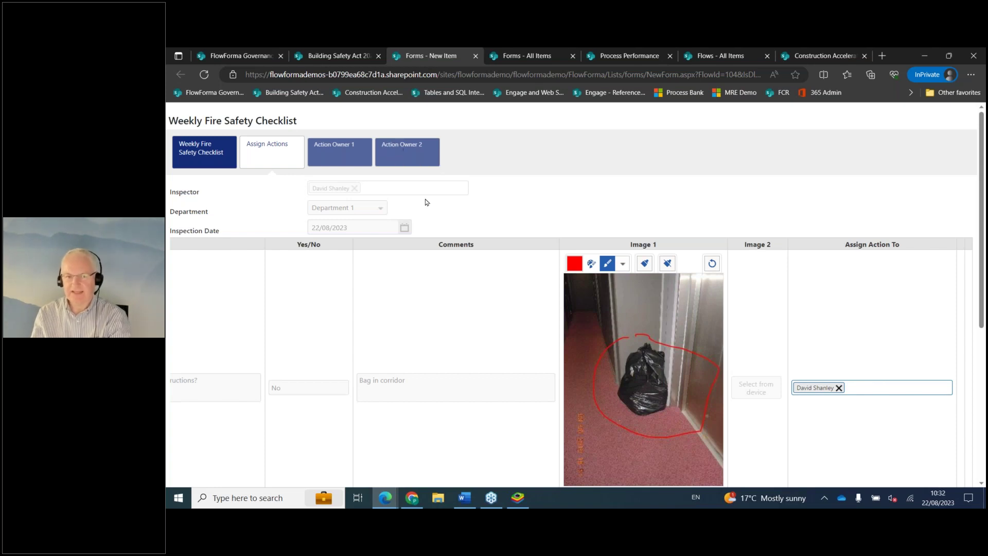
scroll(459, 230, down, 1)
scroll(459, 230, down, 5)
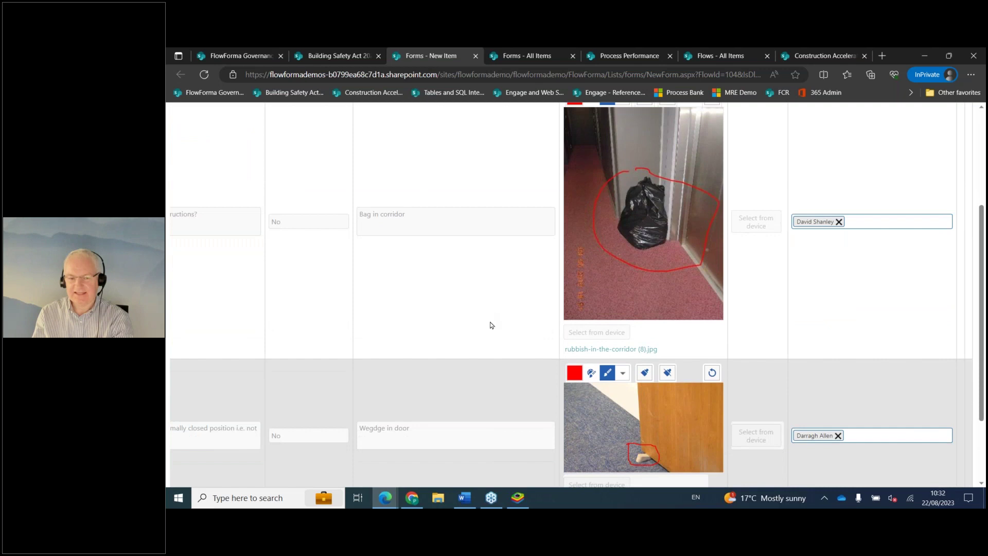
scroll(424, 375, up, 6)
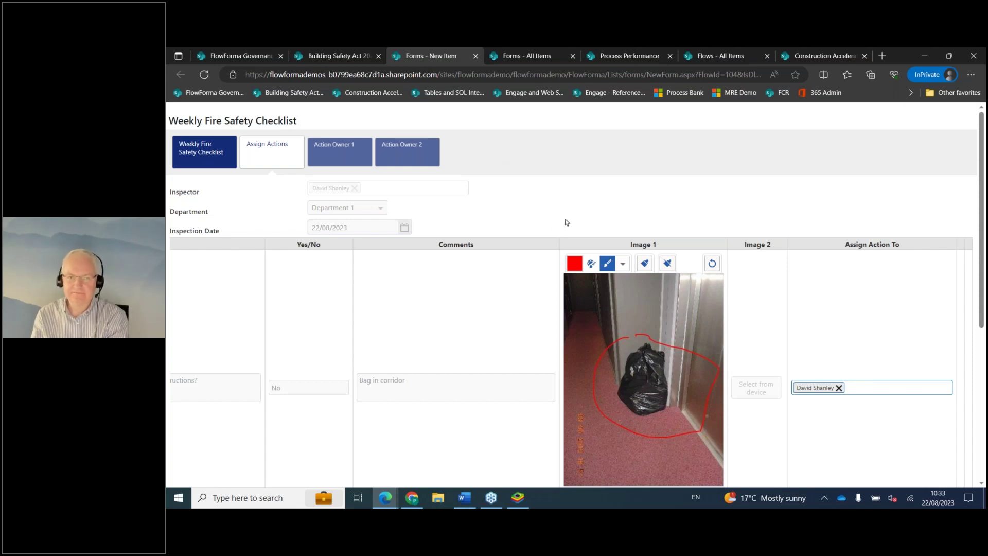
click(526, 58)
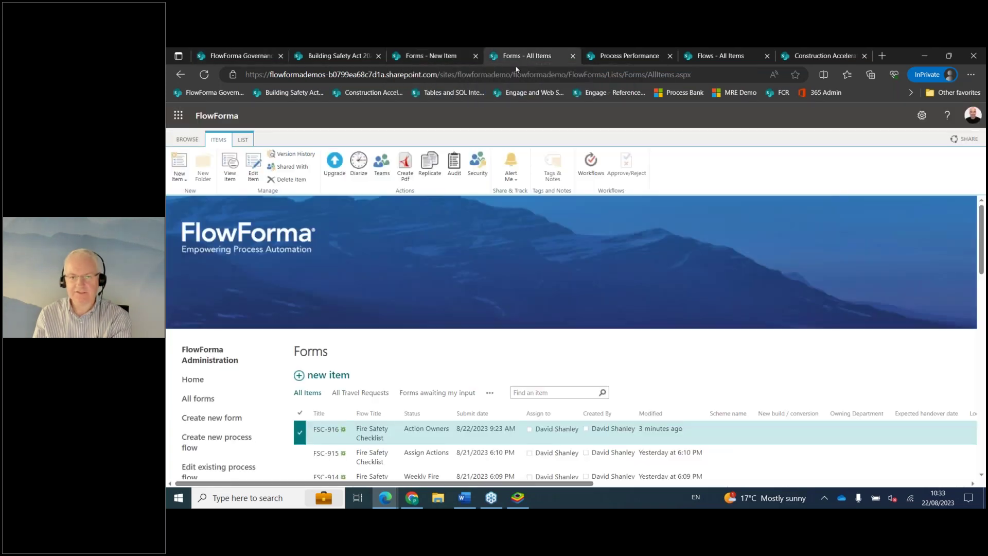
Review the Forms list showing FSC-916 at Action Owners and open its audit trail.
scroll(527, 341, down, 3)
scroll(532, 354, down, 2)
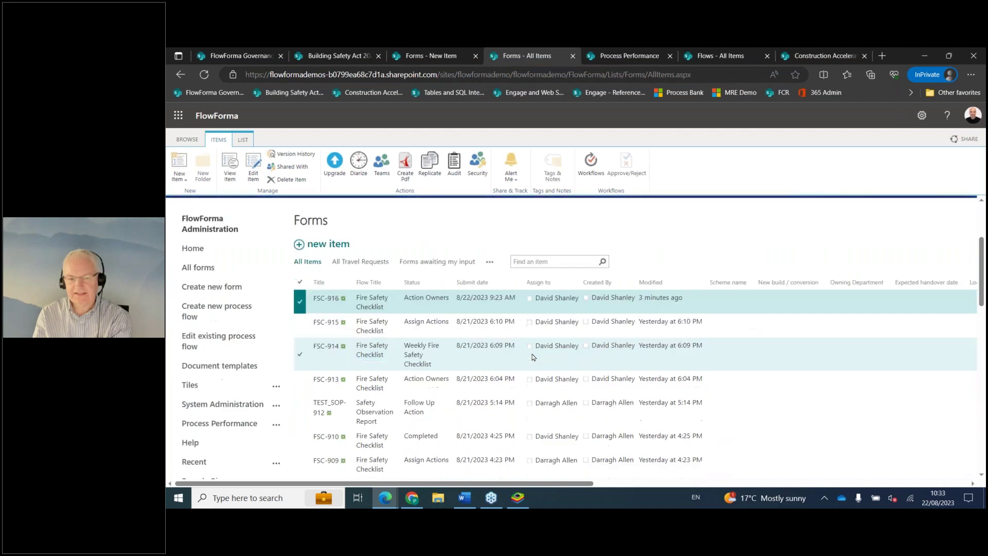
scroll(516, 353, up, 1)
scroll(431, 344, down, 1)
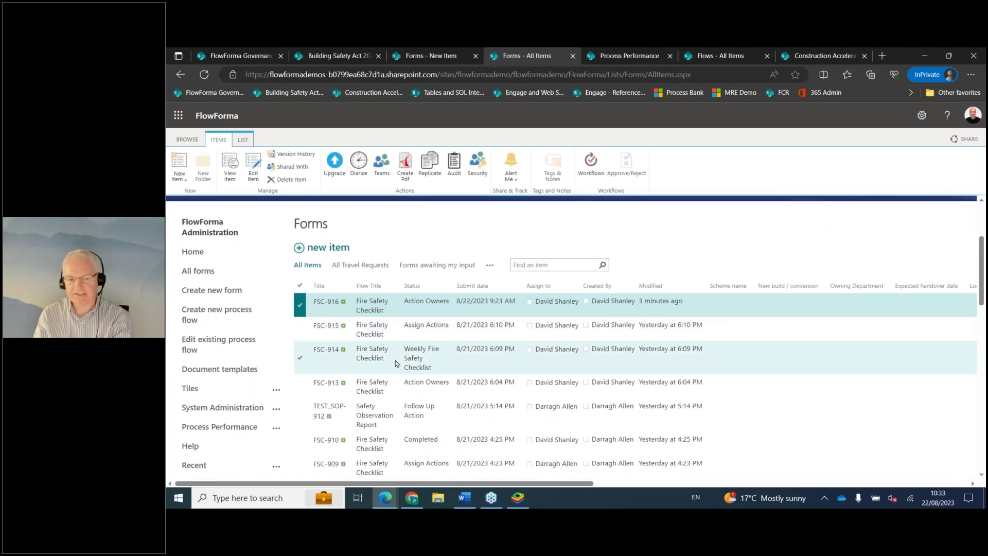
scroll(387, 366, up, 1)
scroll(387, 366, up, 1)
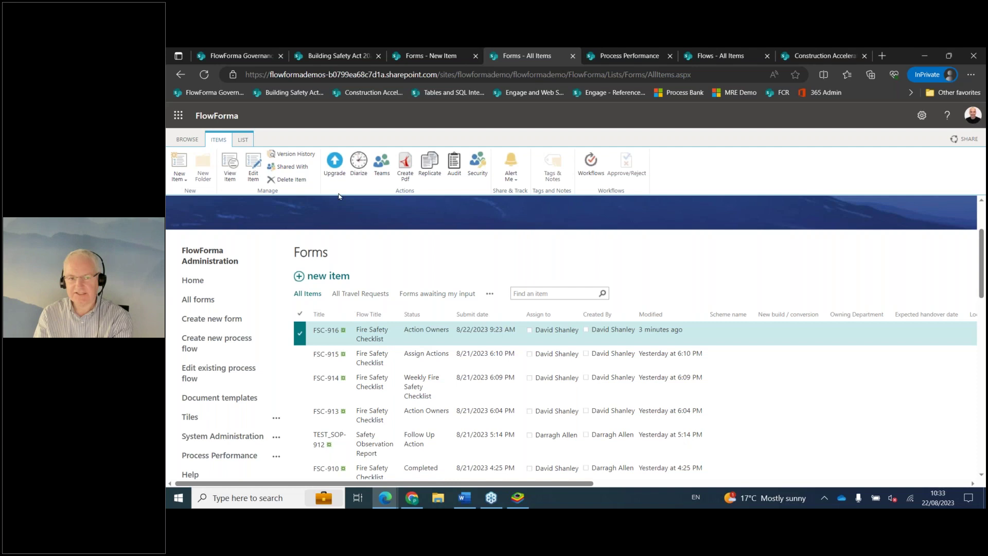
click(454, 164)
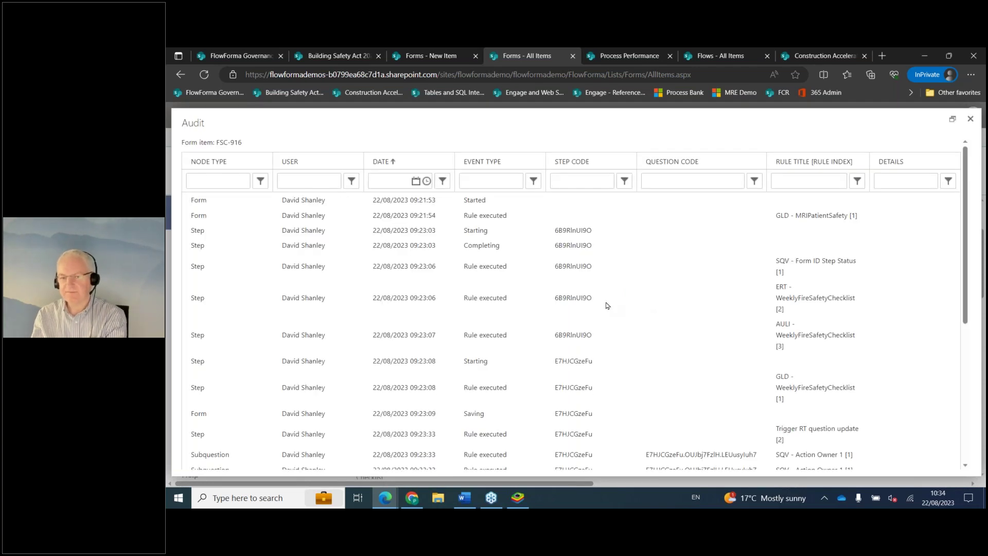
Read through FSC-916's audit events from 22/08/2023 09:21 onward, then close the Audit window.
scroll(467, 322, down, 1)
scroll(510, 345, down, 4)
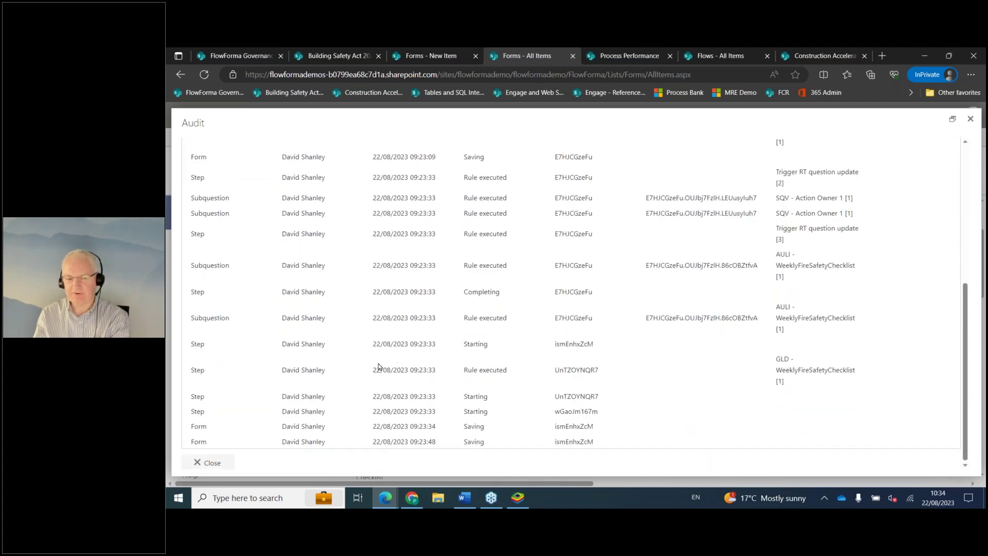
scroll(378, 366, up, 5)
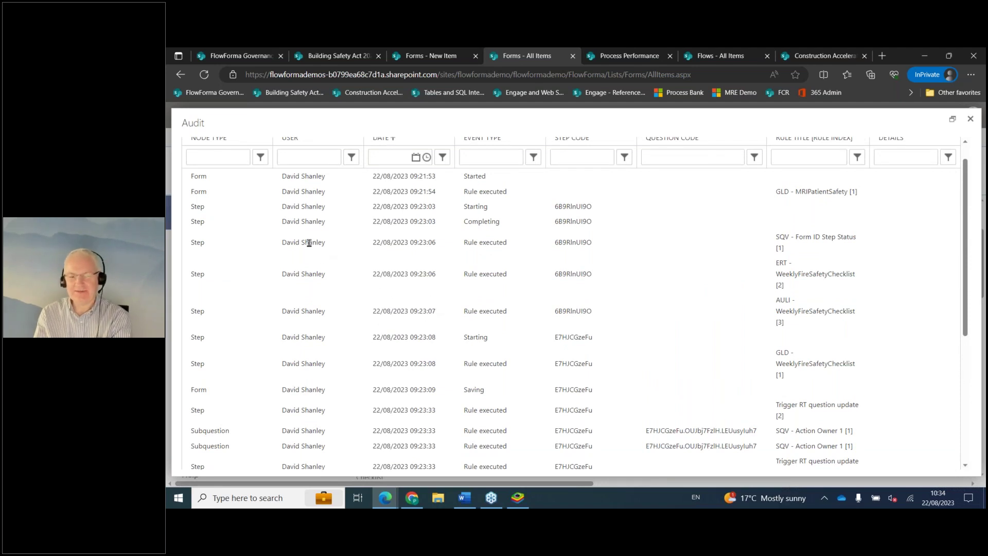
scroll(303, 299, up, 1)
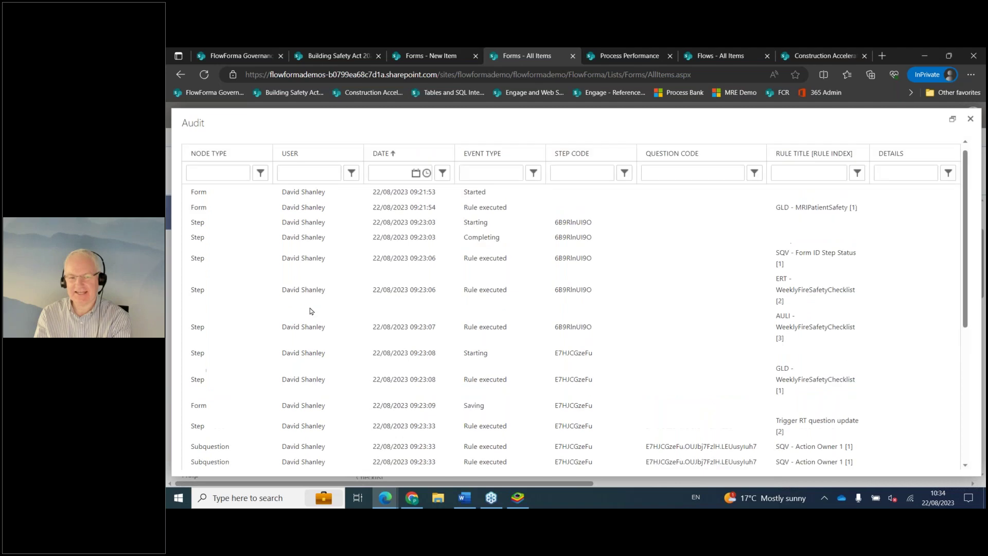
scroll(310, 311, up, 1)
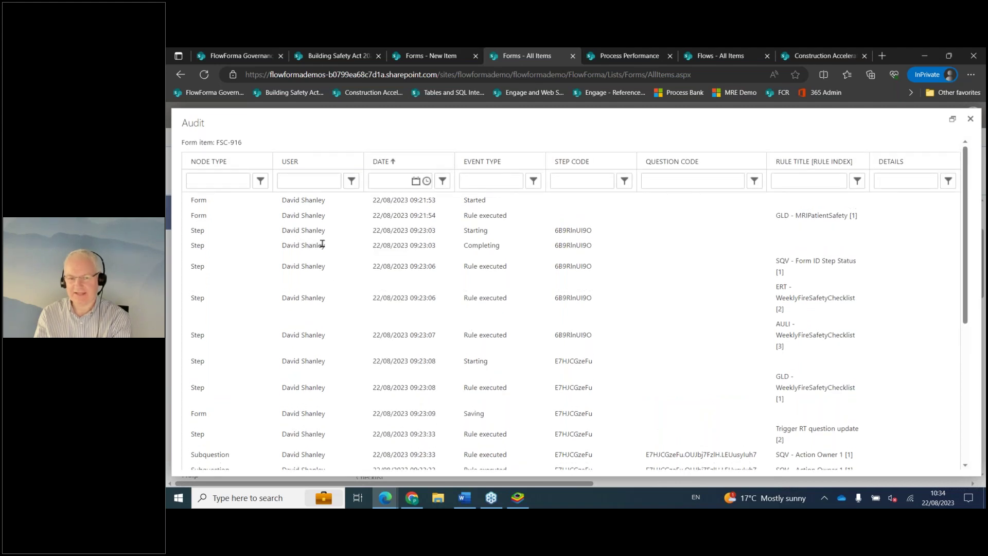
scroll(419, 282, down, 4)
scroll(484, 329, up, 4)
click(973, 122)
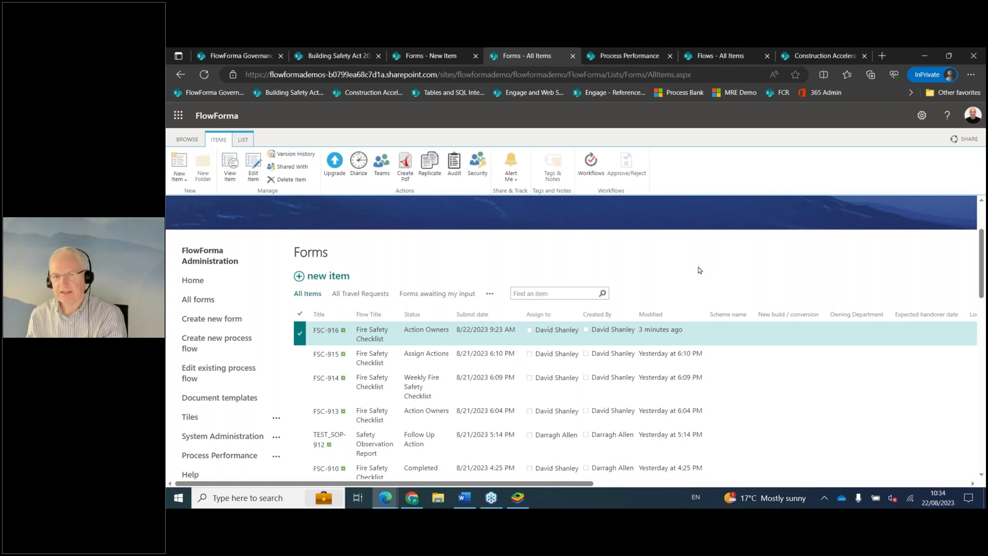
Switch to the Process Performance overview page.
click(603, 55)
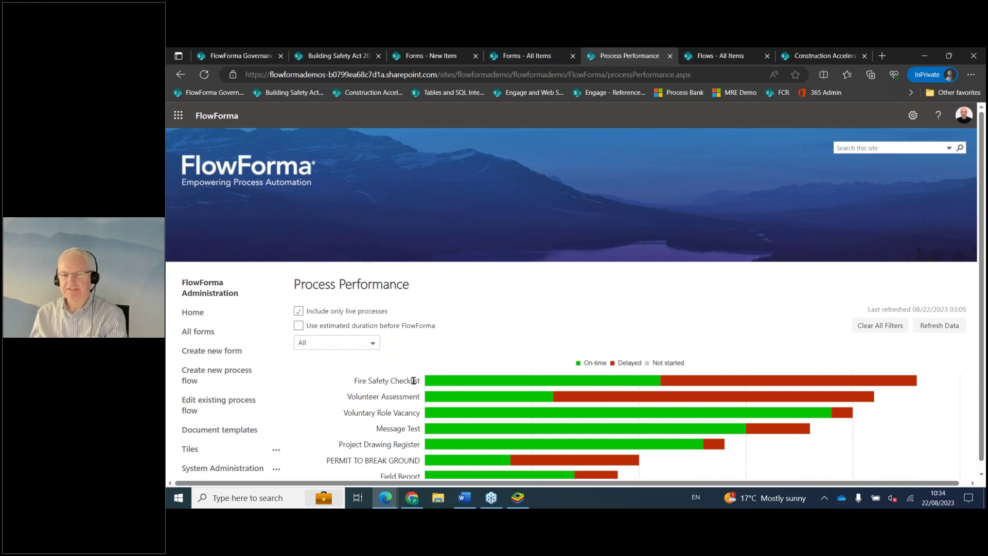
Review the on-time versus delayed bars per process, then bring the BlueStacks mobile app forward.
mouse_move(676, 383)
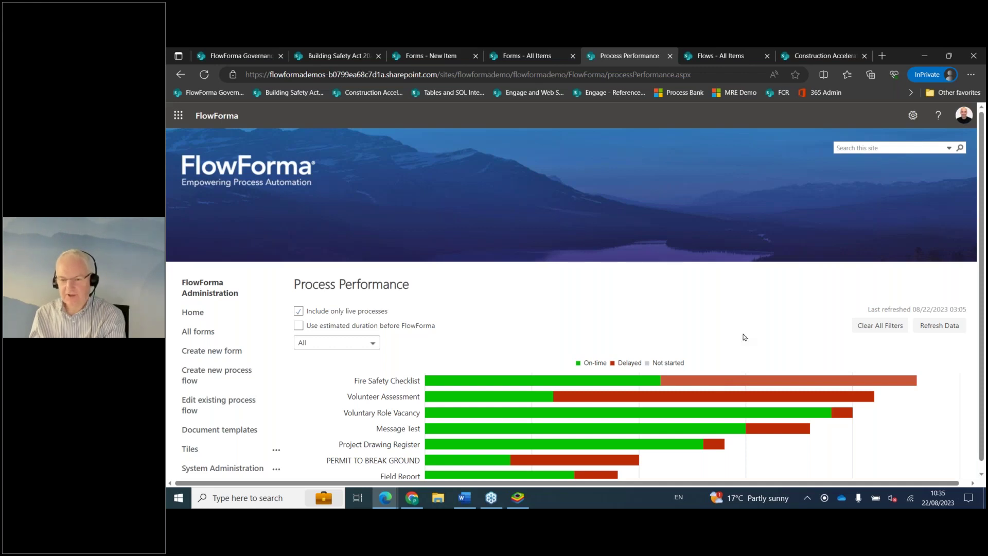
scroll(764, 340, down, 2)
scroll(764, 340, down, 15)
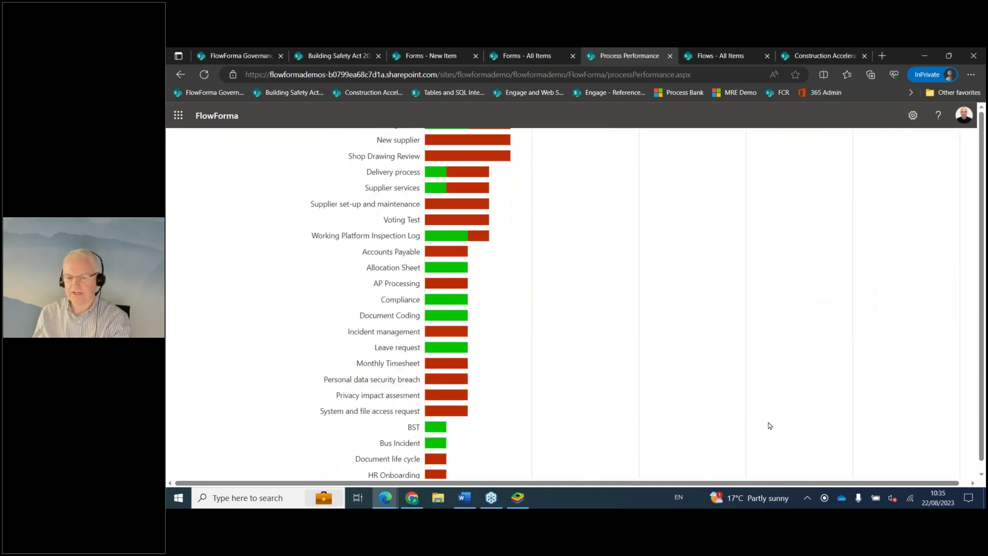
scroll(523, 334, down, 2)
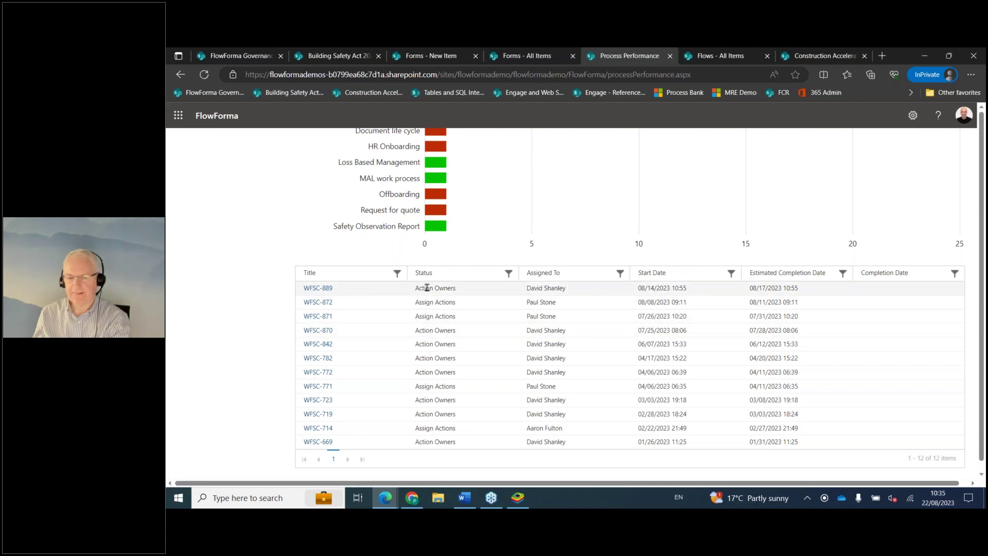
scroll(672, 293, up, 15)
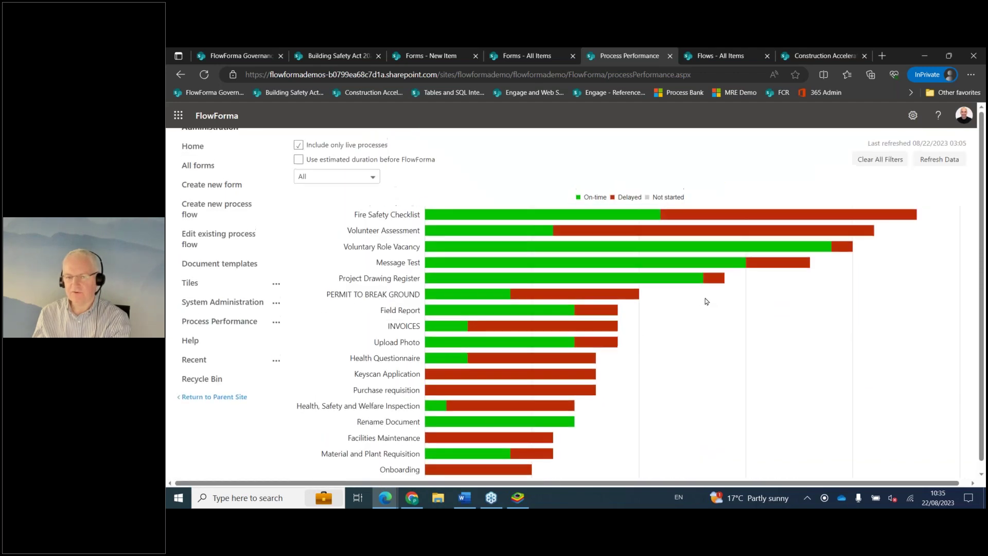
scroll(707, 301, up, 4)
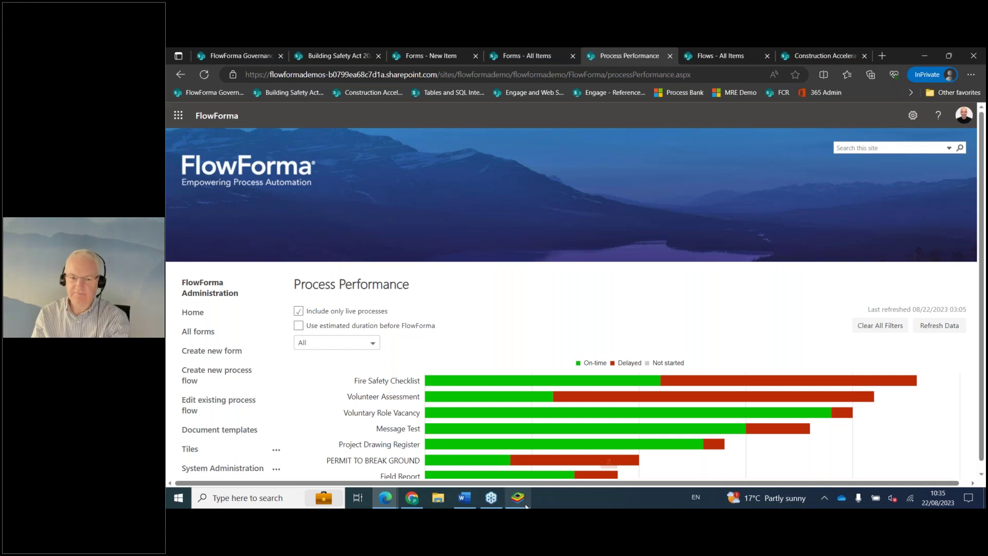
click(534, 429)
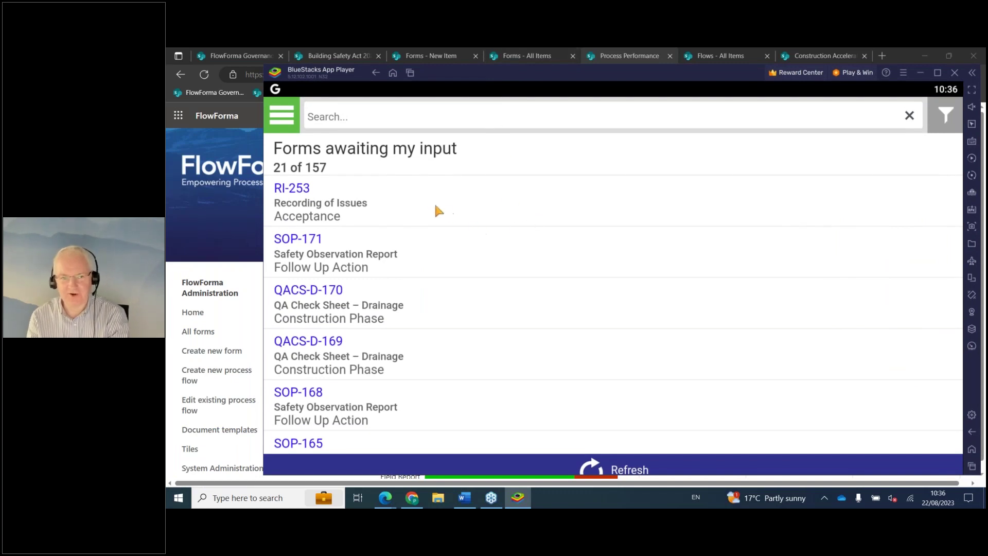
From the app menu choose Create new form and start a Safety Observation Report template.
click(276, 120)
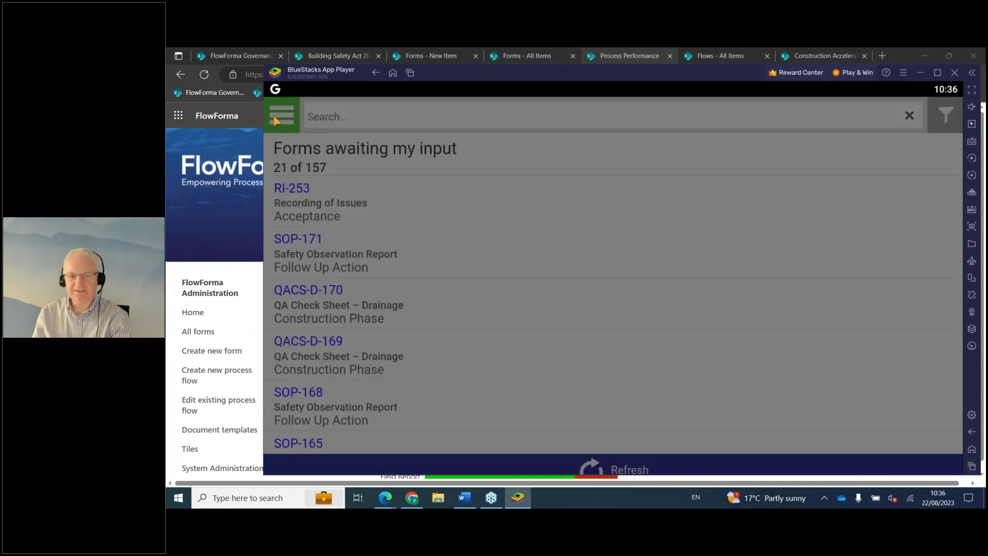
click(317, 173)
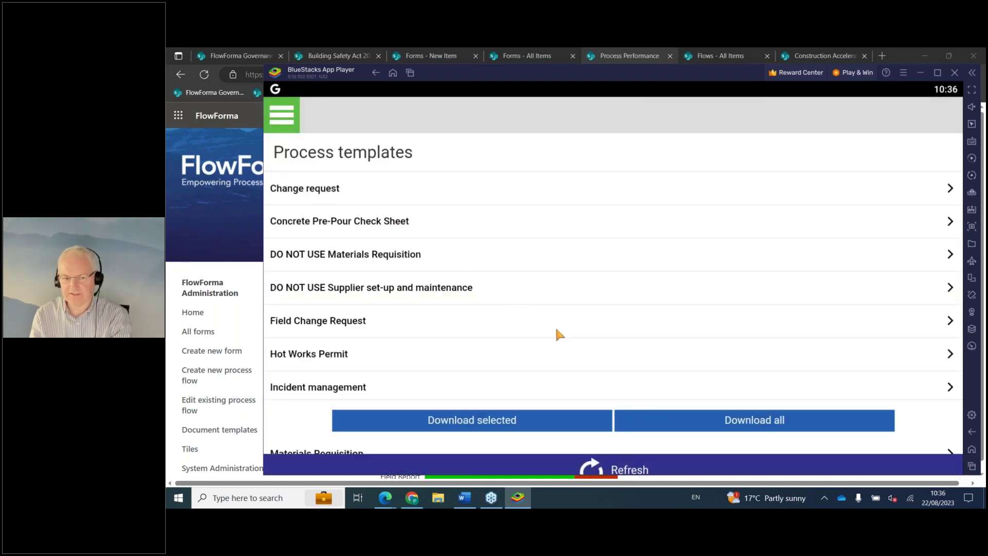
scroll(587, 330, down, 5)
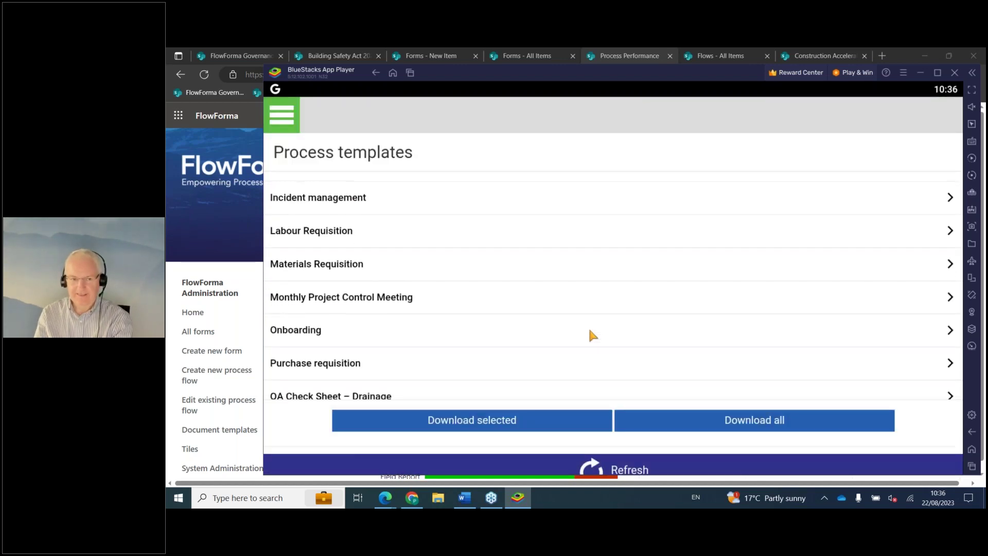
scroll(590, 330, down, 1)
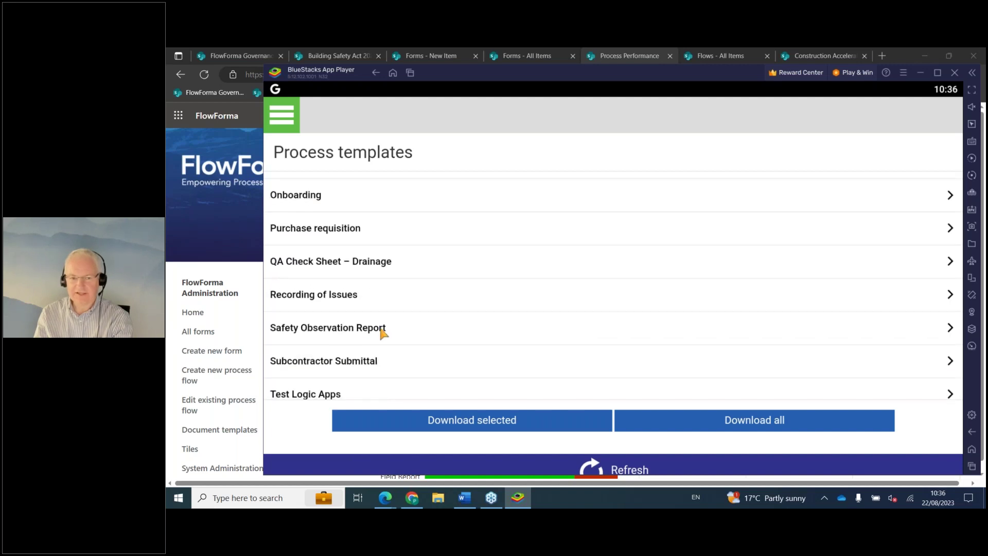
click(506, 334)
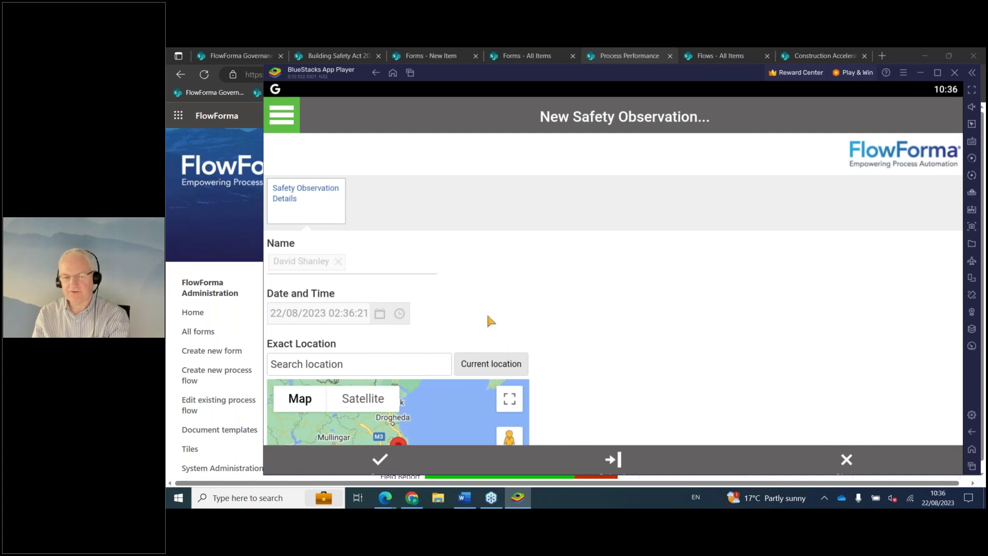
Pin the observation's exact location on Dublin in the map.
scroll(623, 304, down, 3)
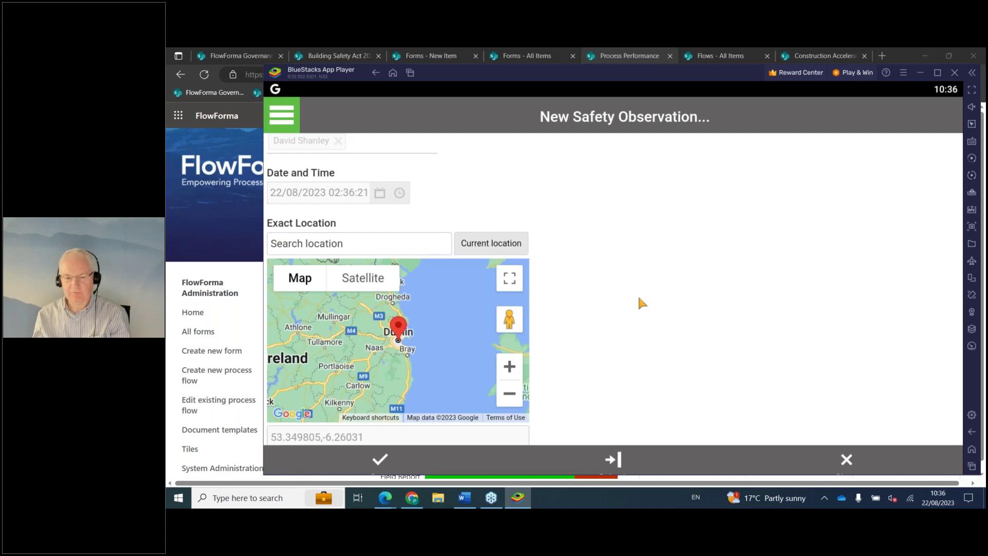
scroll(641, 315, down, 3)
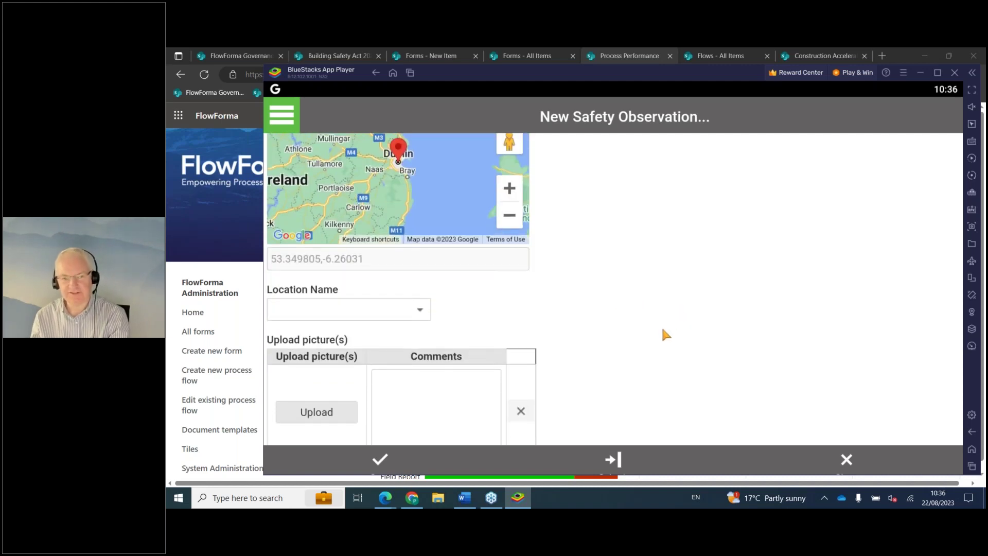
scroll(662, 326, up, 3)
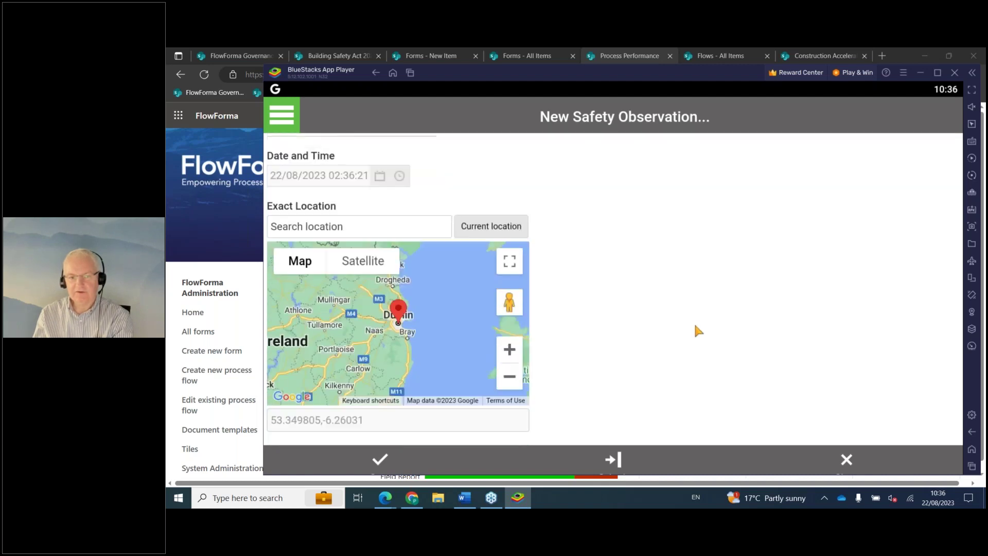
scroll(695, 325, down, 3)
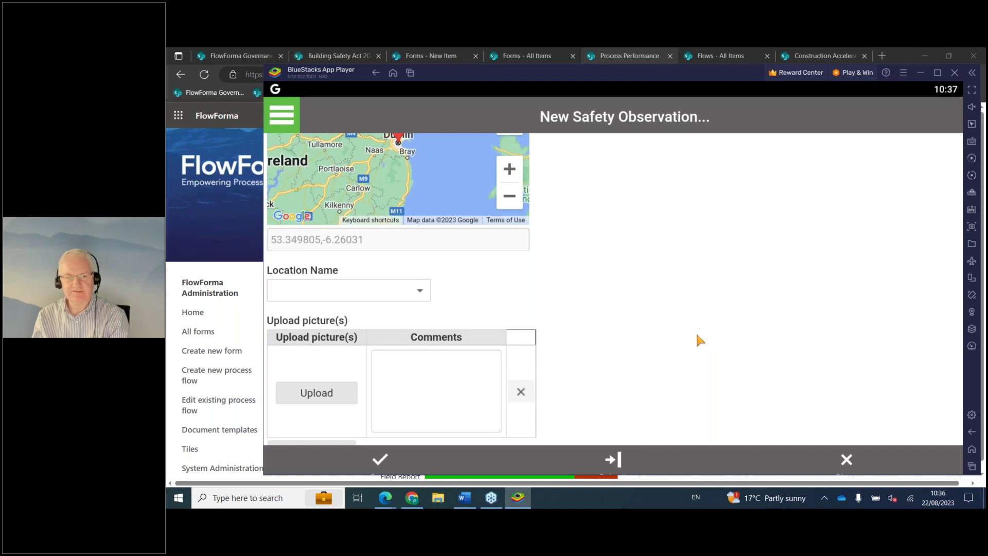
scroll(696, 331, up, 2)
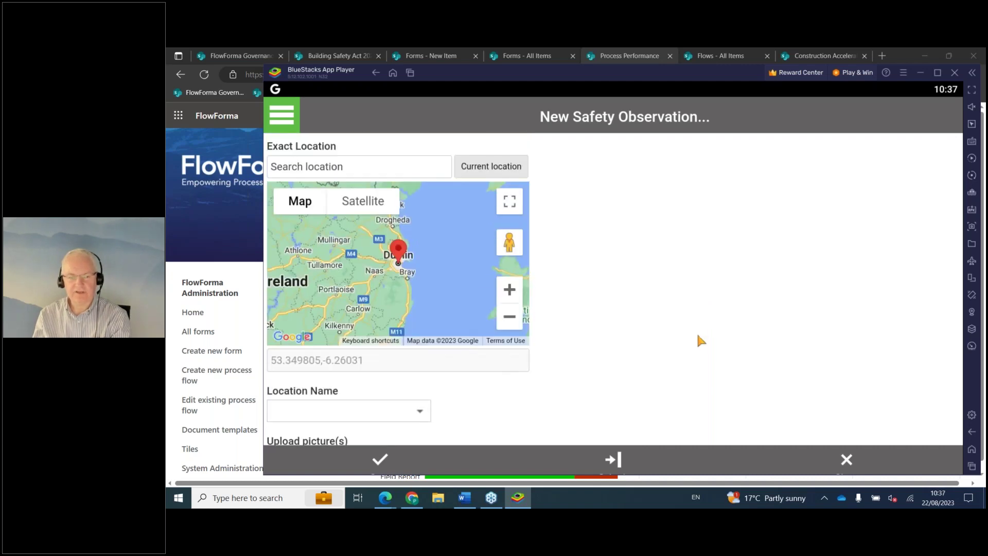
scroll(697, 332, up, 2)
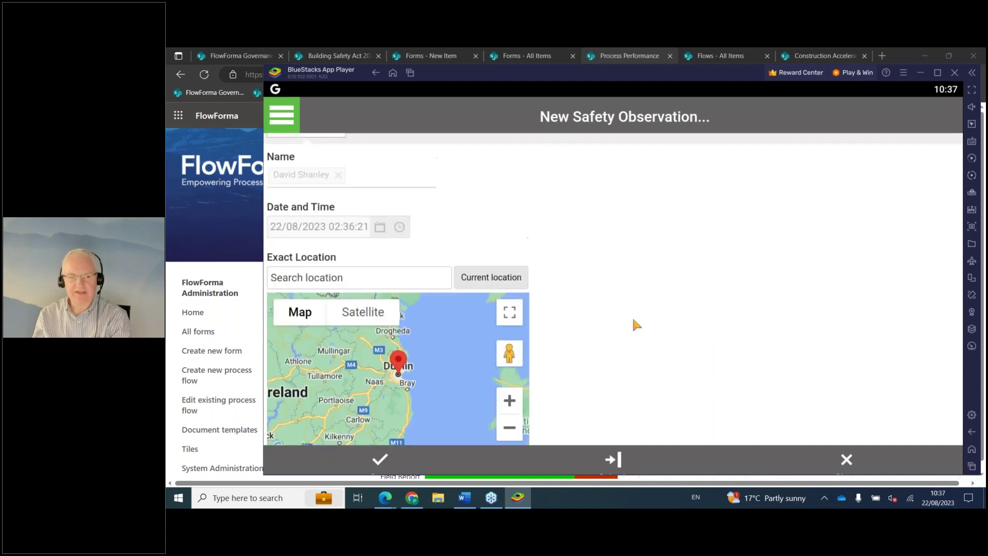
click(401, 384)
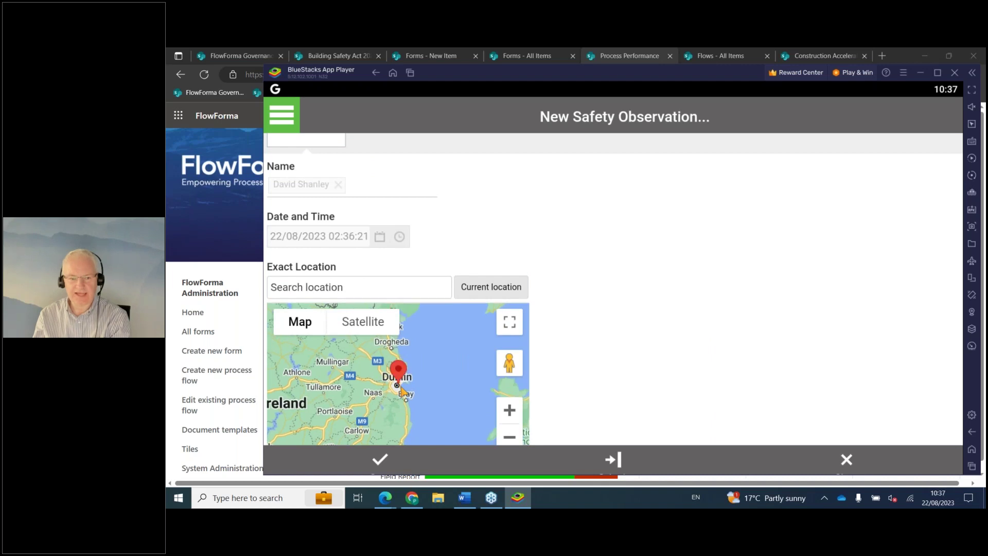
Open the picture upload options and cancel without attaching anything.
scroll(612, 360, down, 5)
scroll(616, 295, up, 2)
scroll(471, 285, down, 2)
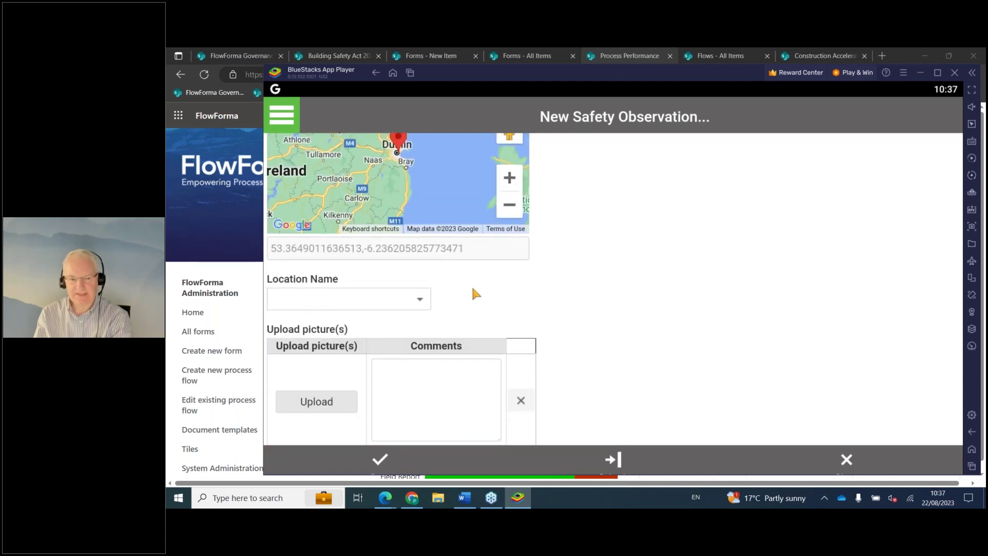
click(332, 294)
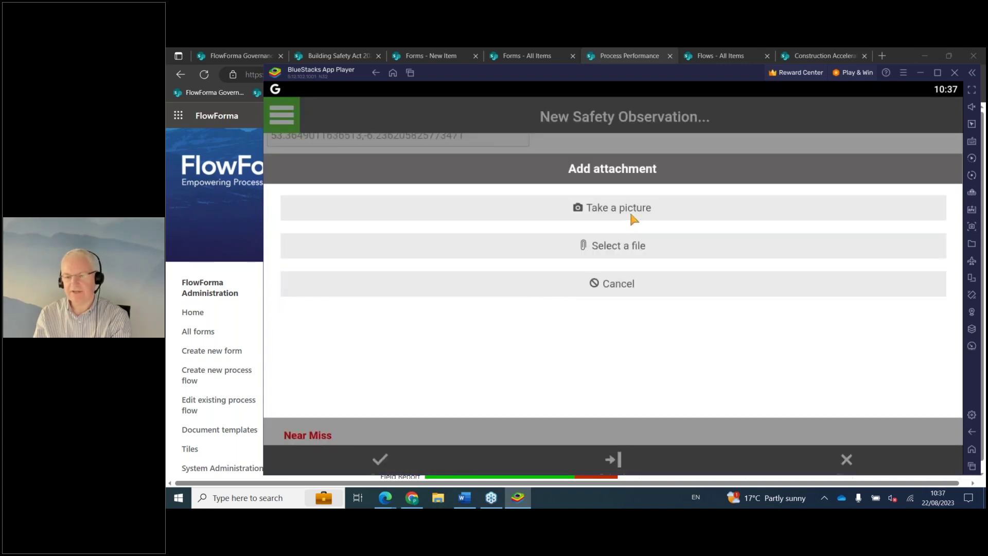
click(629, 289)
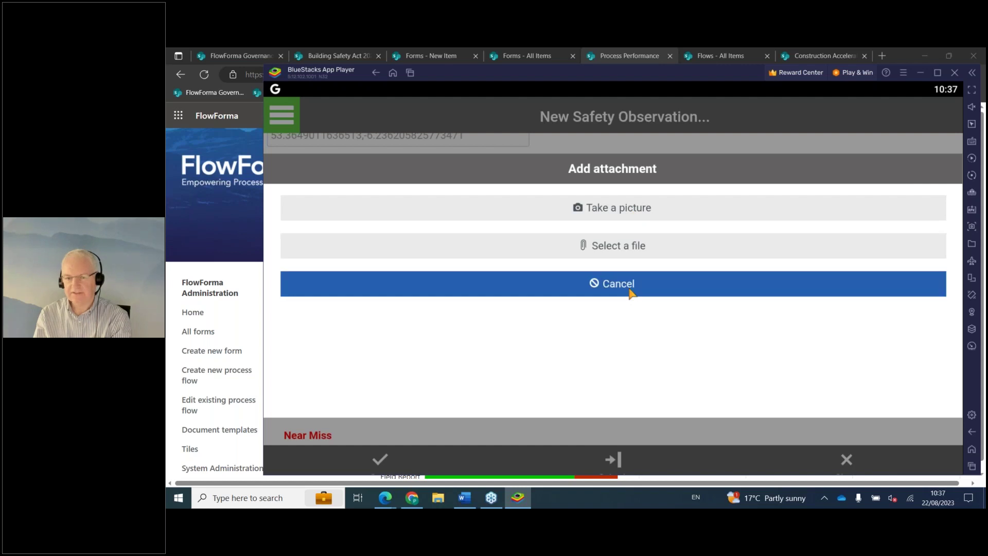
Set Type of Observation to Corrective Observation.
scroll(640, 314, down, 2)
scroll(643, 301, up, 2)
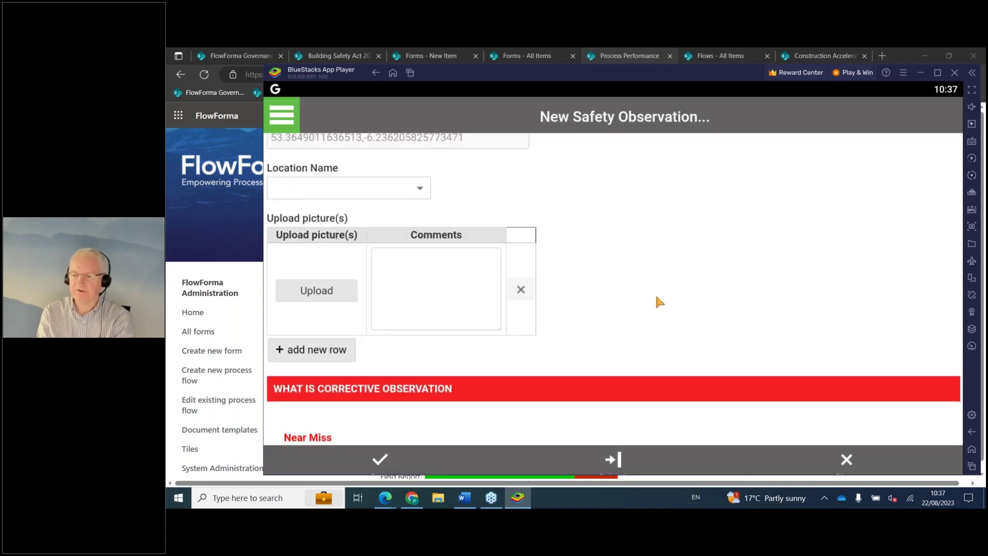
scroll(662, 319, down, 8)
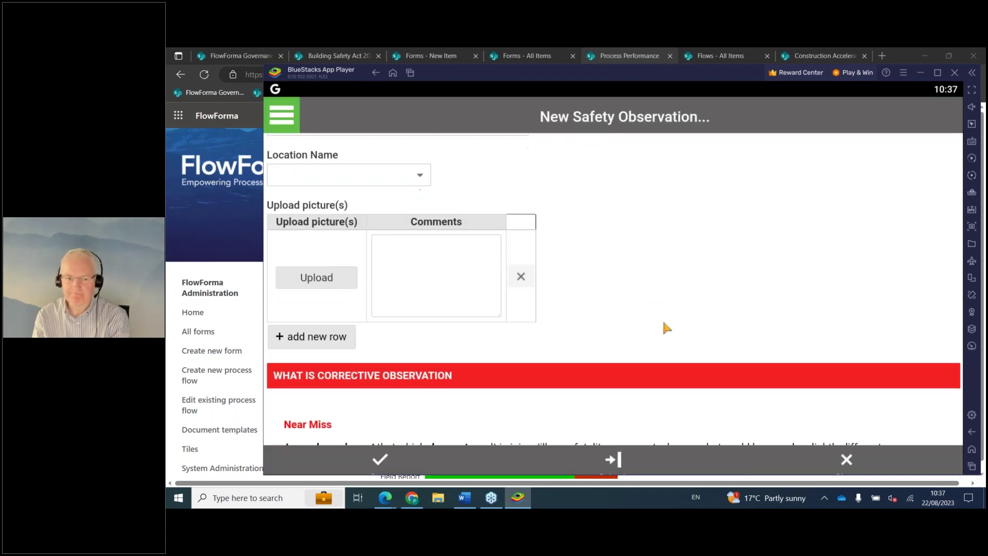
scroll(671, 334, up, 5)
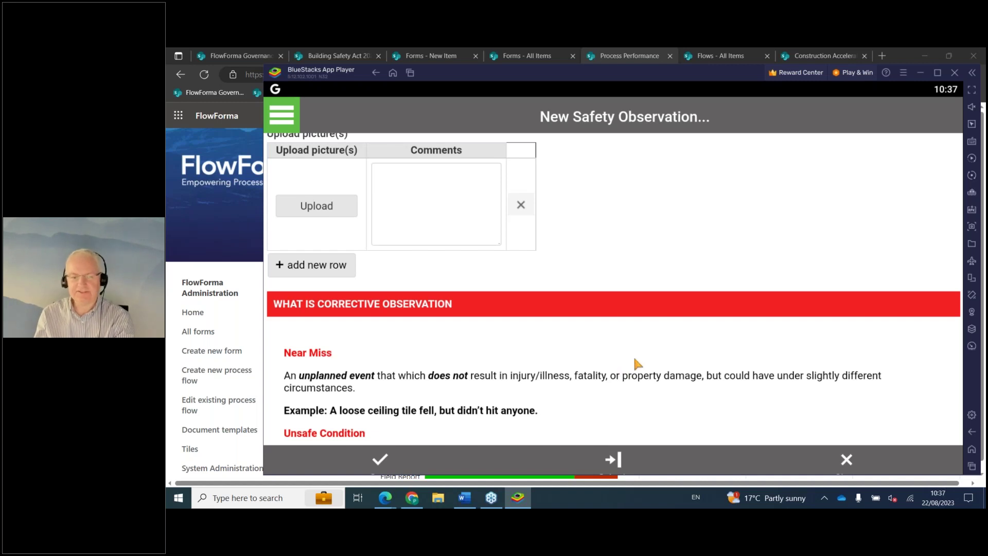
scroll(651, 356, down, 1)
scroll(653, 359, down, 6)
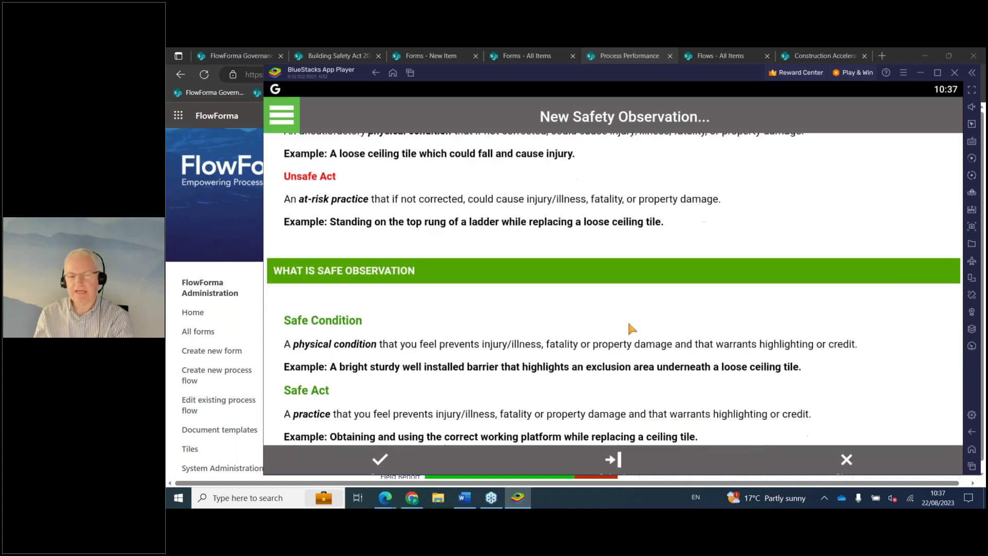
scroll(643, 335, down, 2)
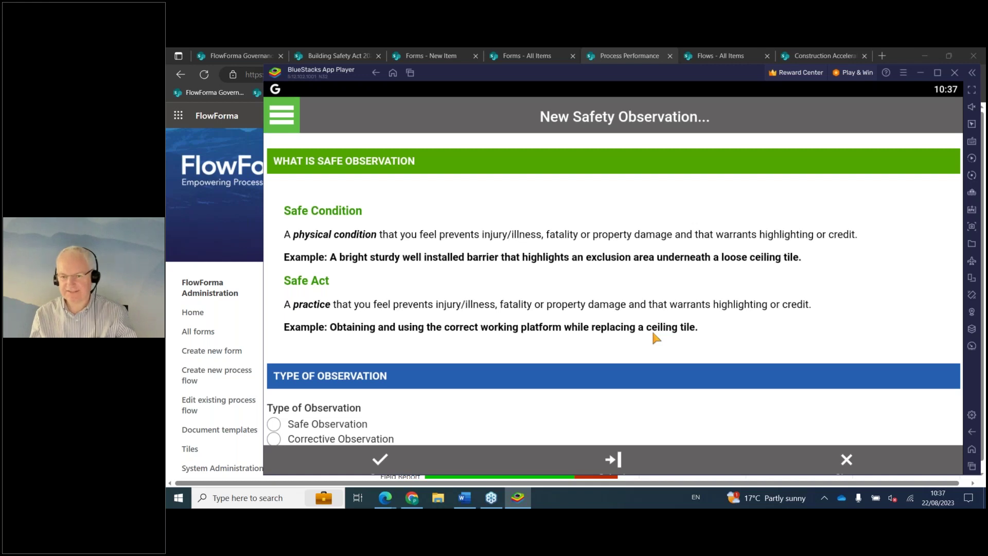
scroll(644, 328, down, 3)
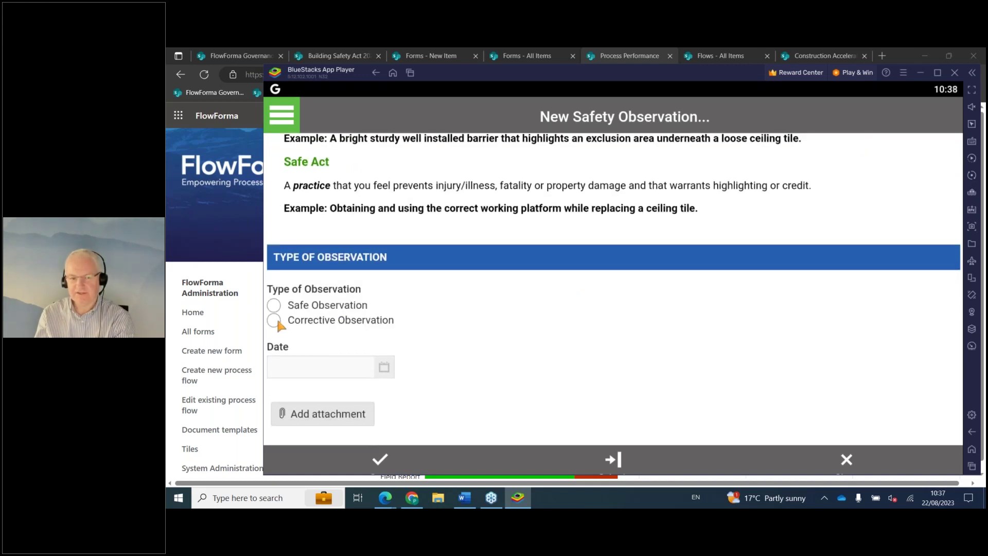
click(276, 322)
Answer Yes to Follow Up Action and enter 'jhghjgjh' as the follow-up action.
scroll(353, 280, down, 1)
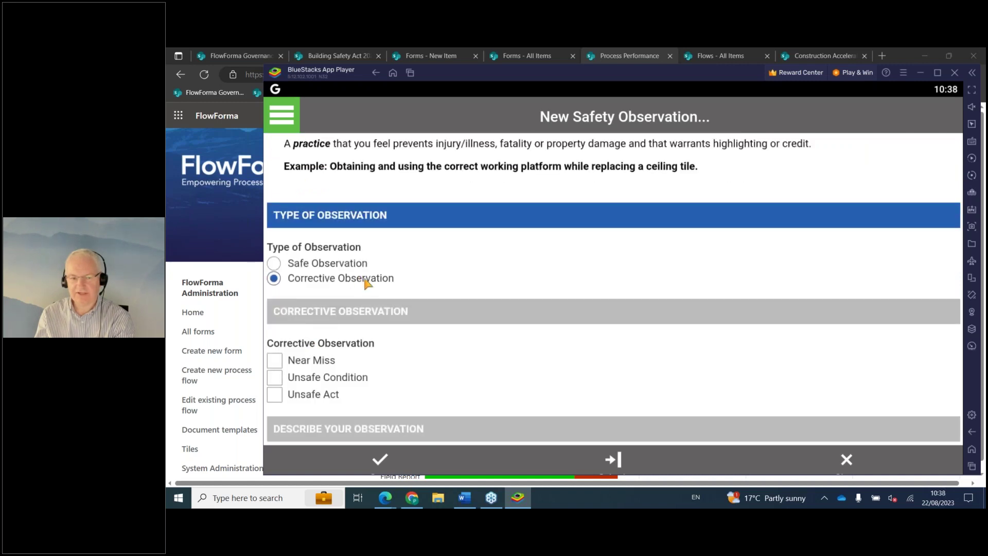
scroll(425, 290, up, 4)
scroll(436, 297, down, 4)
scroll(437, 301, down, 1)
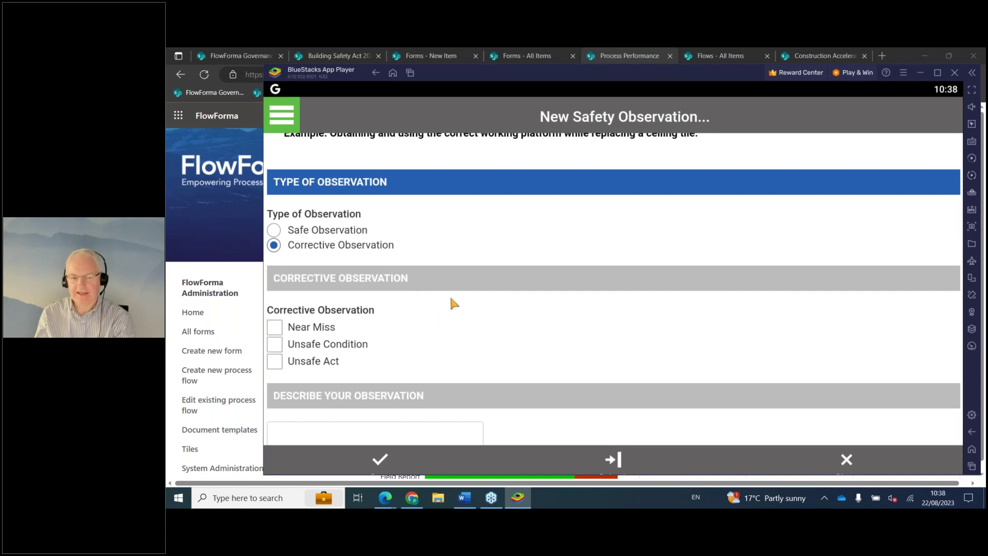
scroll(449, 296, down, 10)
scroll(450, 298, down, 3)
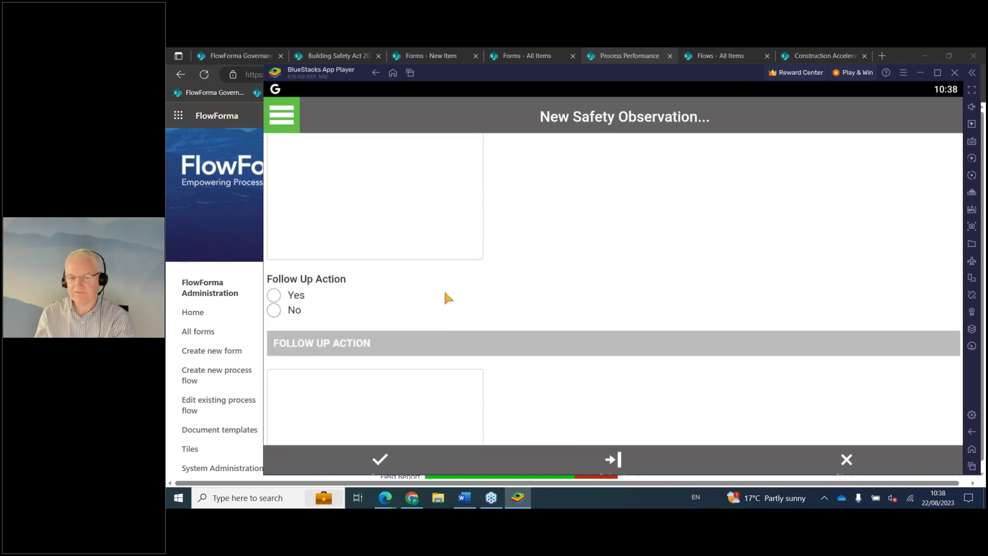
scroll(440, 298, down, 10)
scroll(445, 302, down, 1)
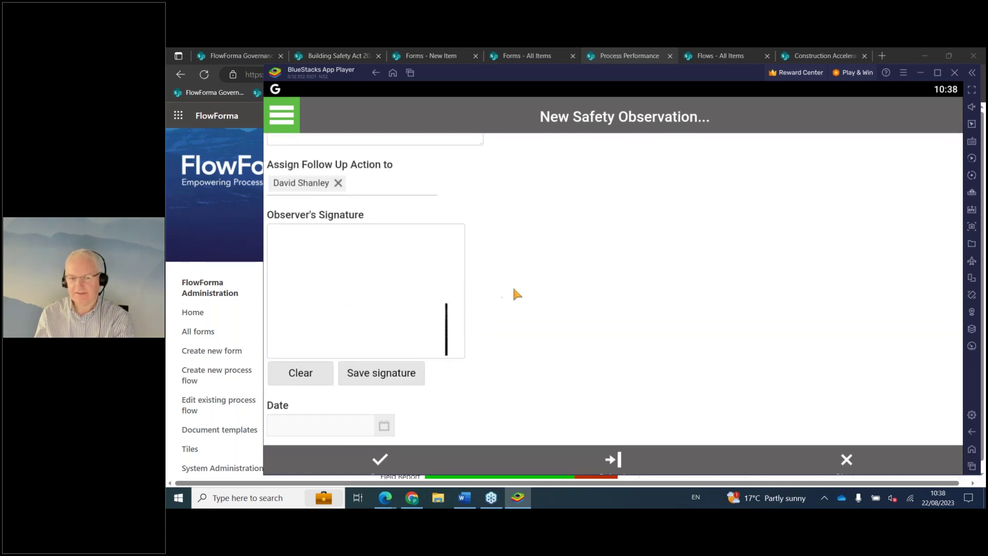
scroll(468, 264, up, 6)
scroll(468, 269, up, 1)
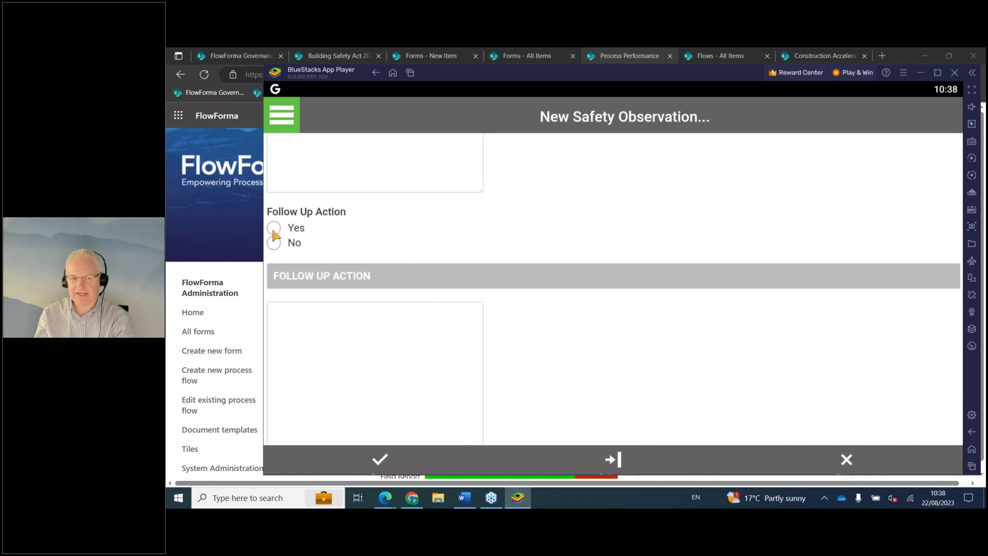
click(273, 227)
scroll(494, 314, down, 3)
click(372, 273)
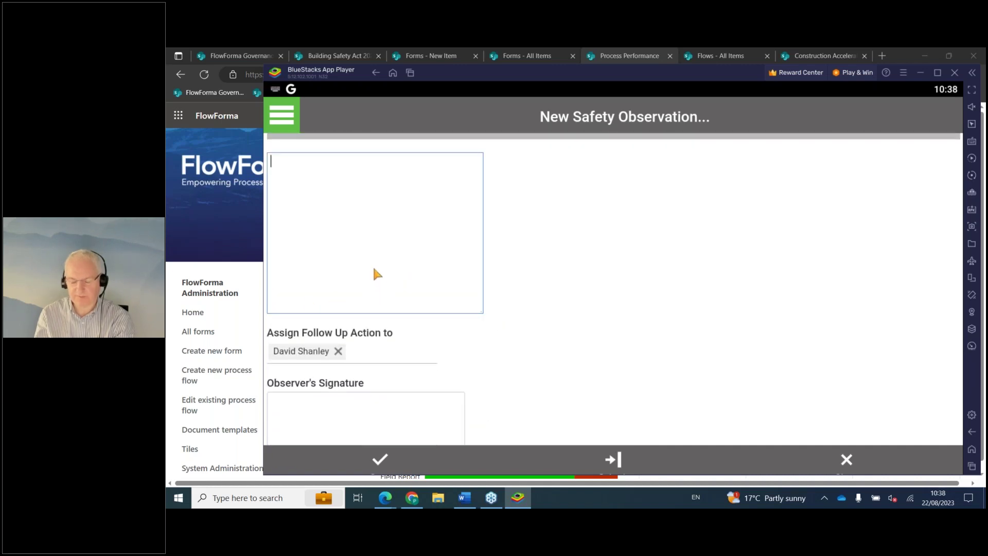
text(jhghjgjh)
Draw and save the observer's signature, then submit the observation.
scroll(446, 391, down, 3)
drag(317, 354, 439, 353)
click(381, 421)
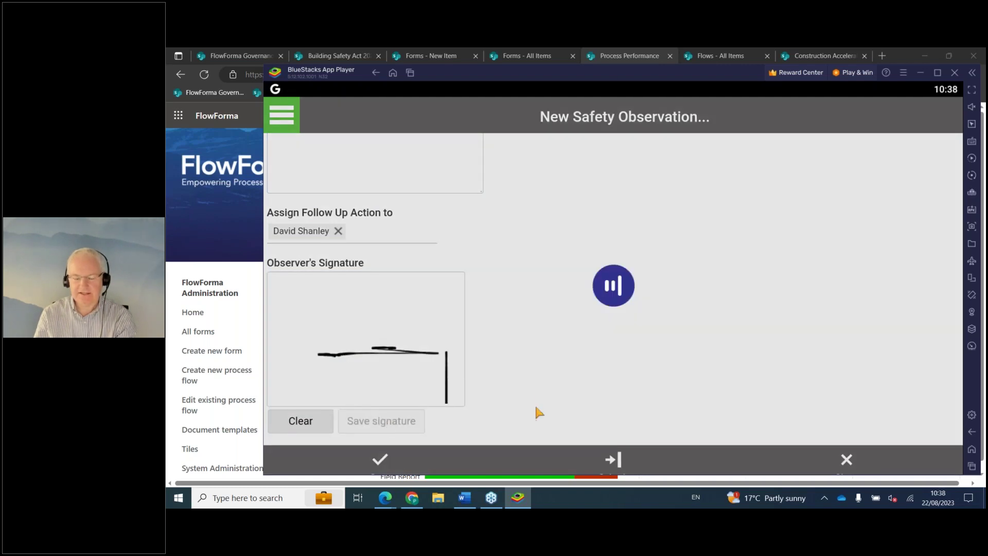
scroll(536, 373, down, 2)
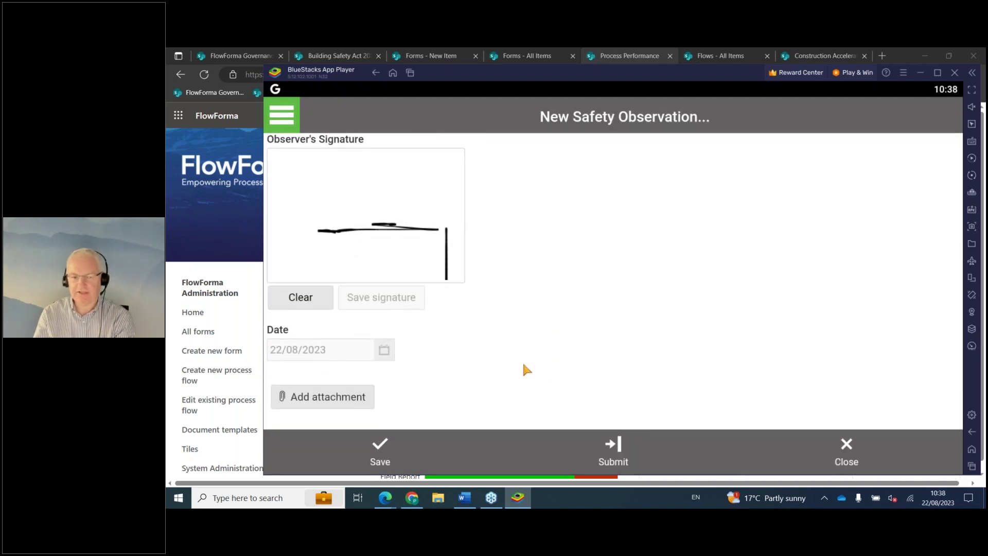
click(611, 453)
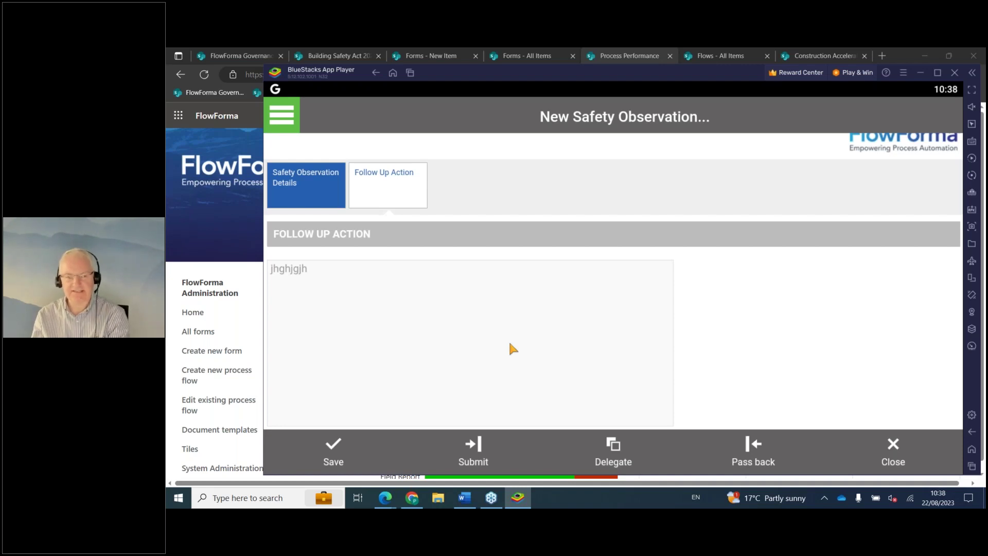
Scroll down to view the SOP-259-SOR.pdf attachment, then back up to the follow-up note.
scroll(509, 340, down, 3)
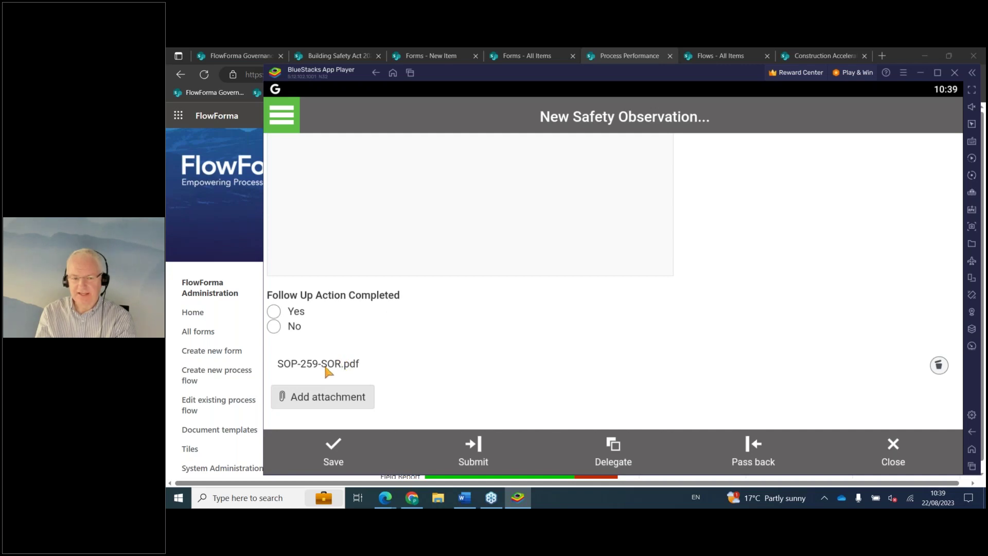
scroll(397, 375, up, 3)
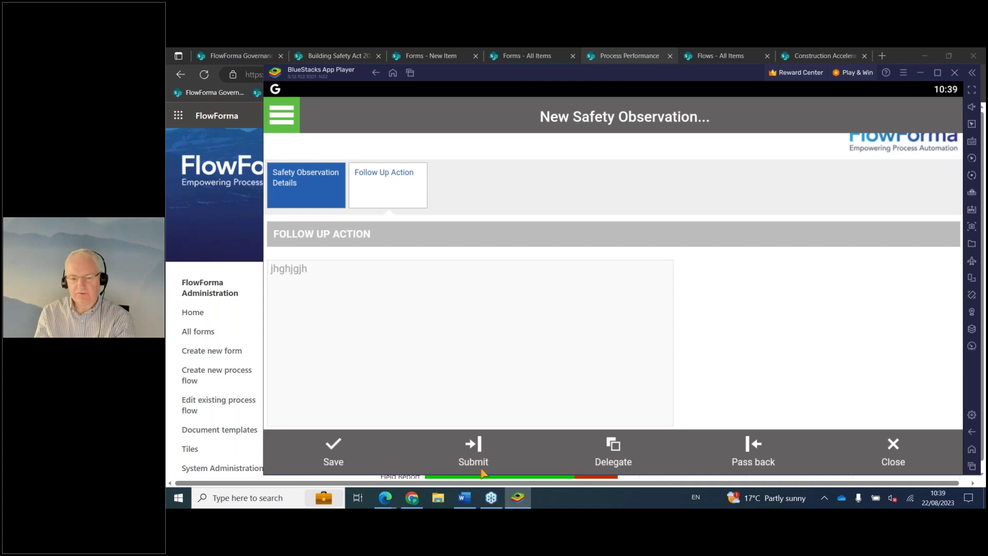
Bring up Safety Observation Report.docx with its FlowForma Panel, then minimize Word.
click(470, 502)
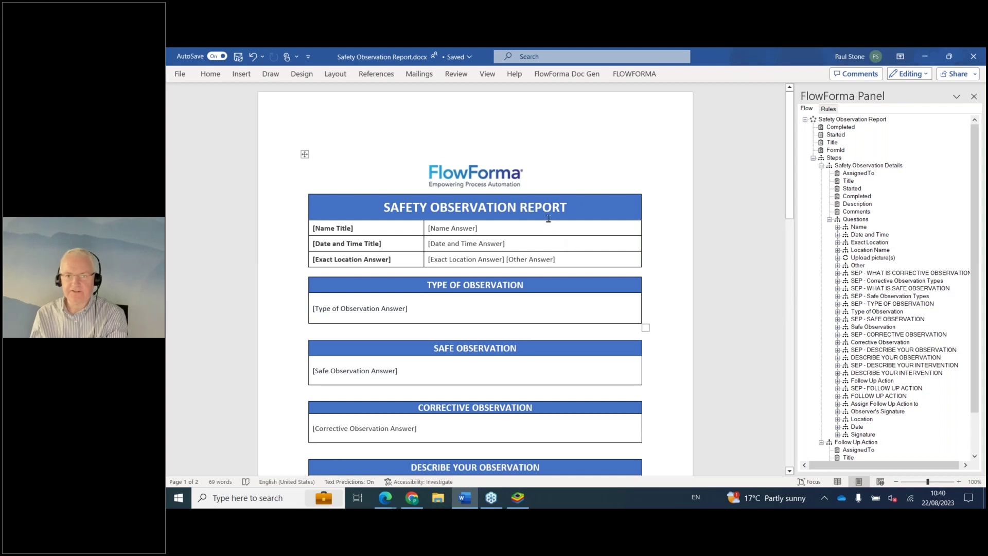
click(925, 56)
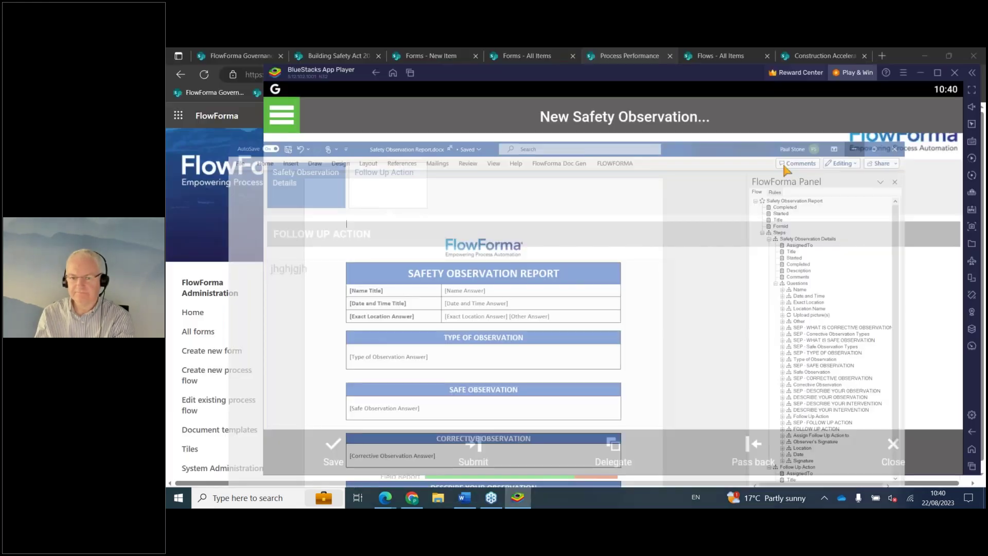
Minimize BlueStacks to return to the Process Performance chart in Edge.
scroll(627, 310, down, 3)
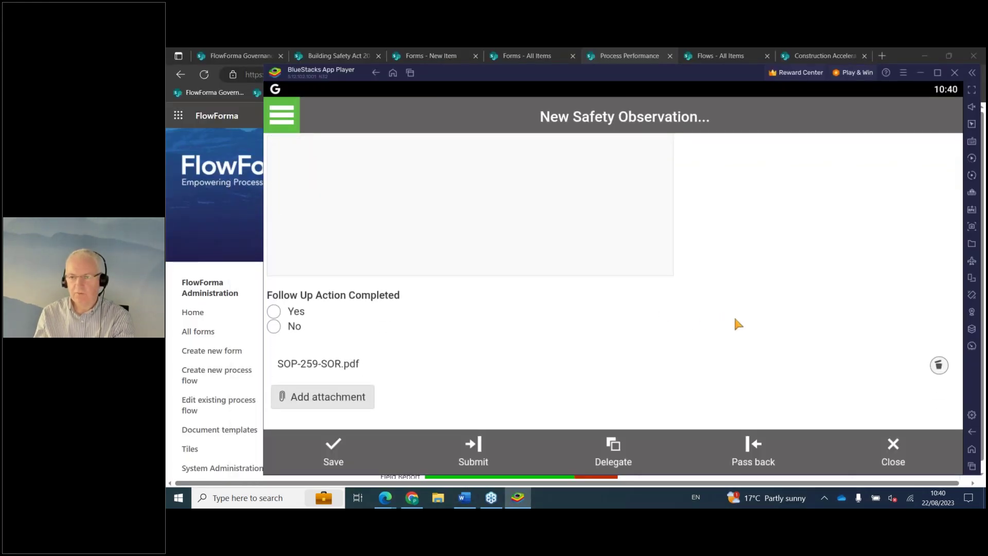
scroll(734, 316, up, 3)
click(920, 73)
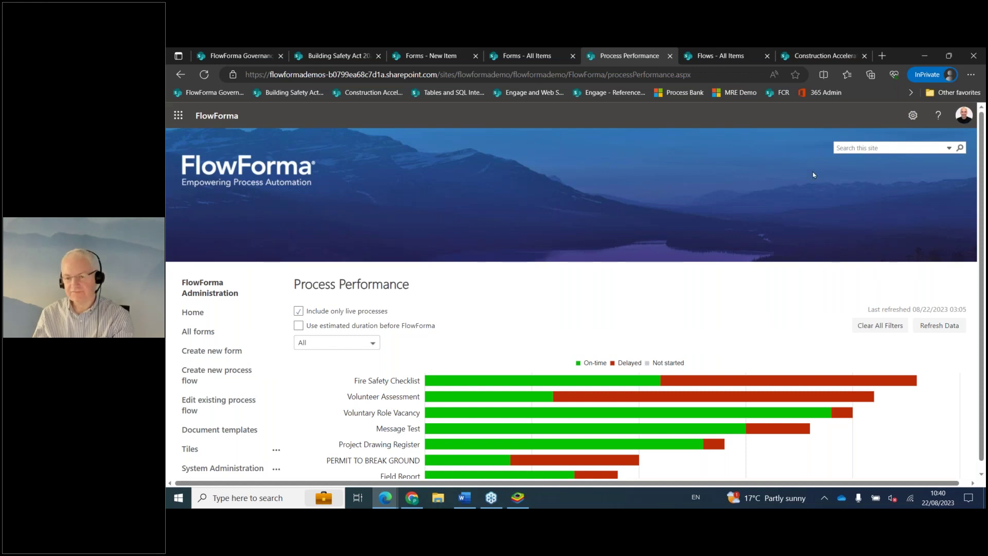
Review the Construction Accelerators page, then open the Flow Designer on the Fire Safety Checklist flow.
click(825, 56)
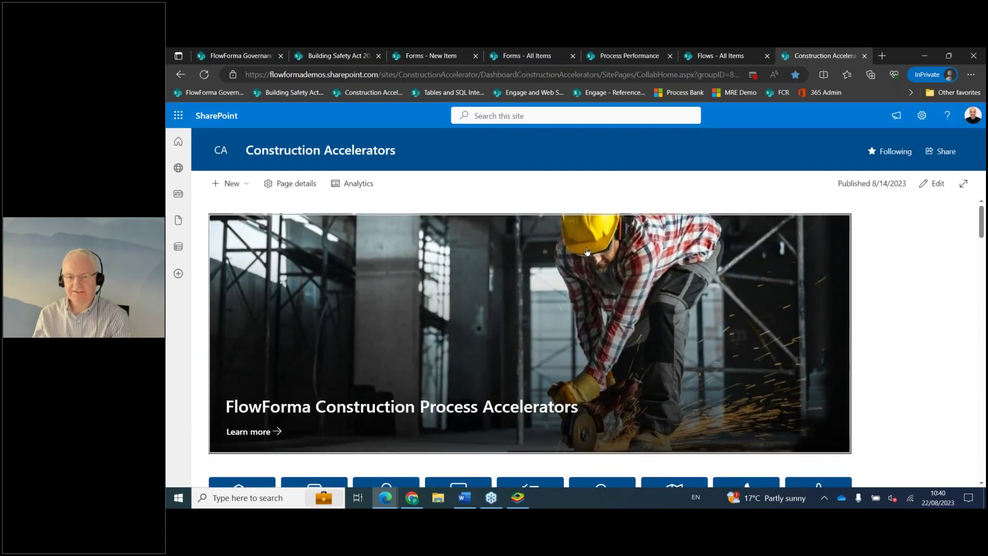
scroll(586, 309, down, 2)
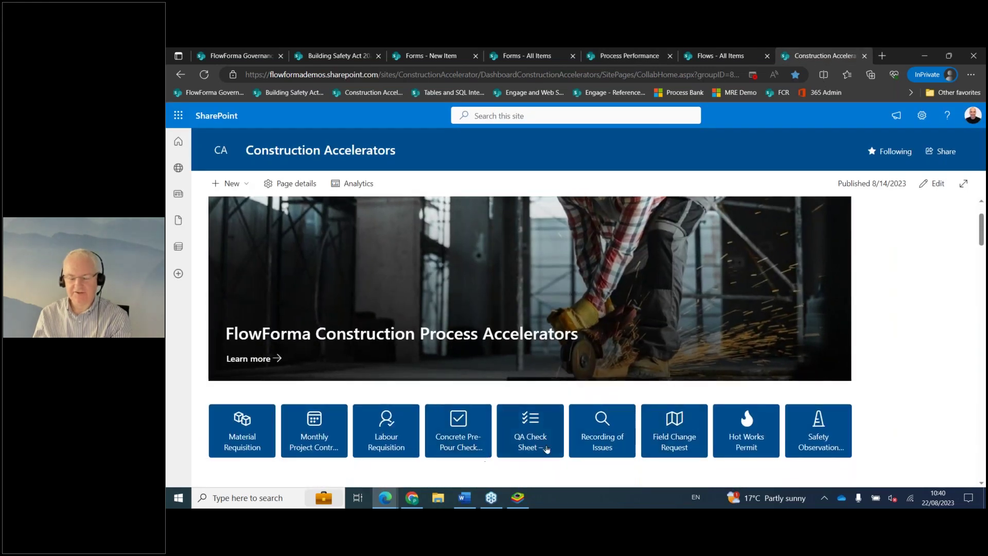
scroll(614, 453, up, 1)
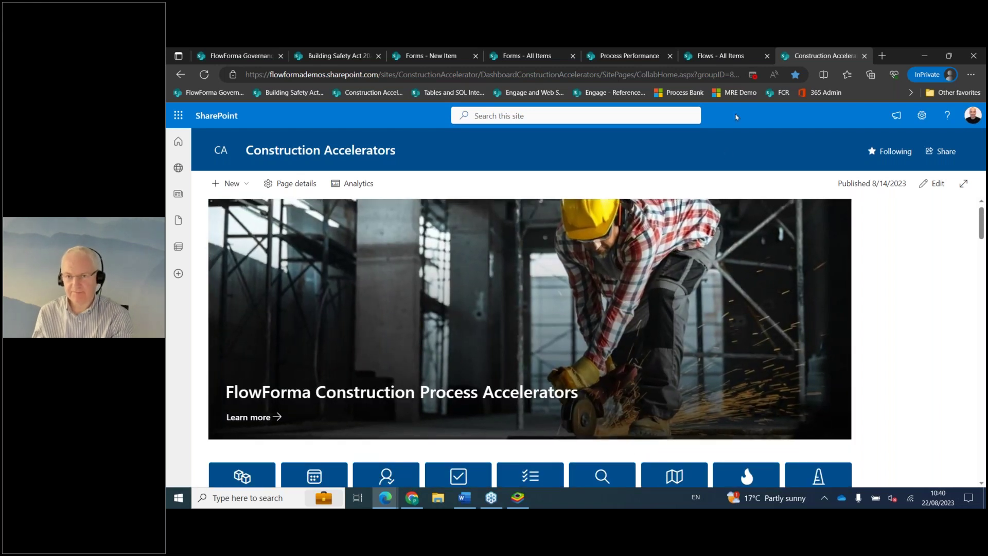
click(735, 56)
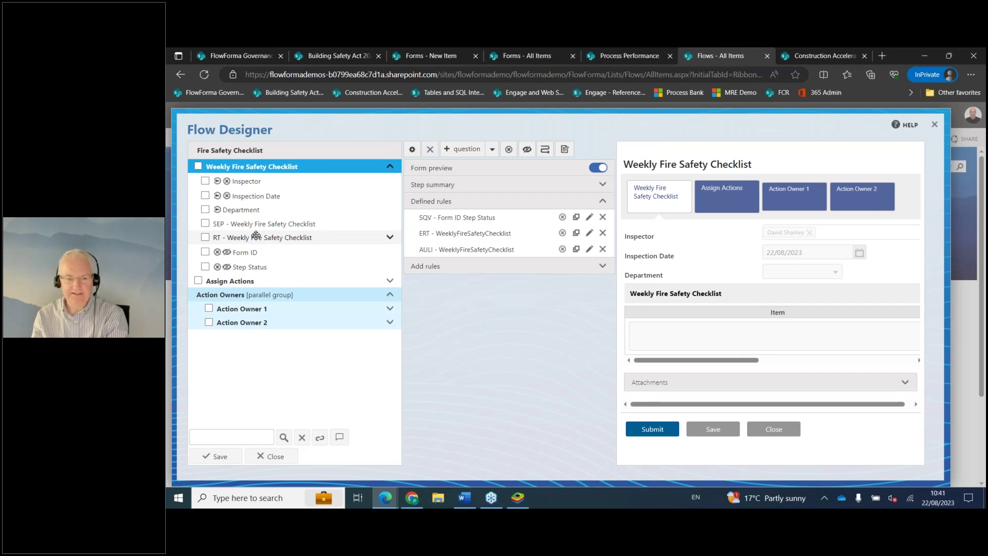
click(331, 151)
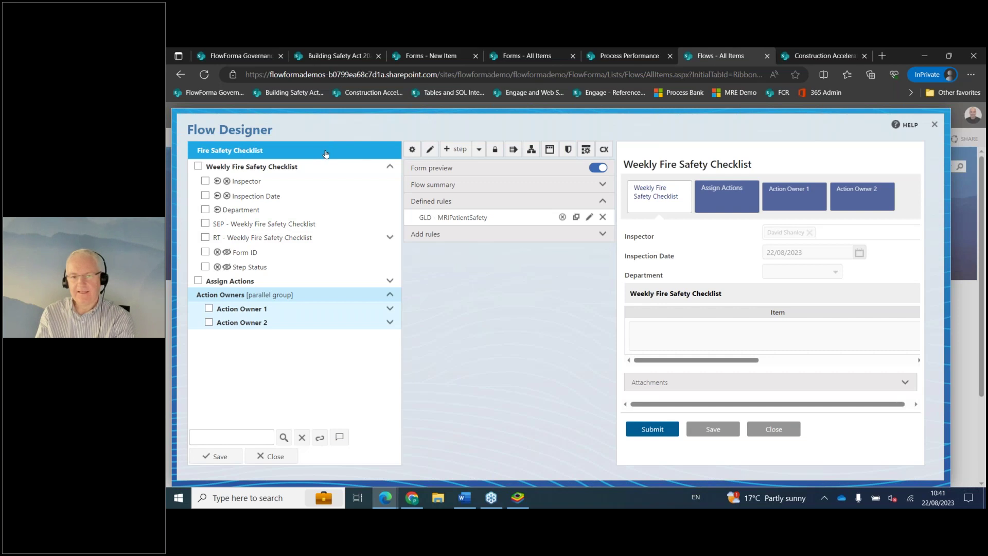
Create a 'Manager approval' step and drag it up above Assign Actions.
click(455, 149)
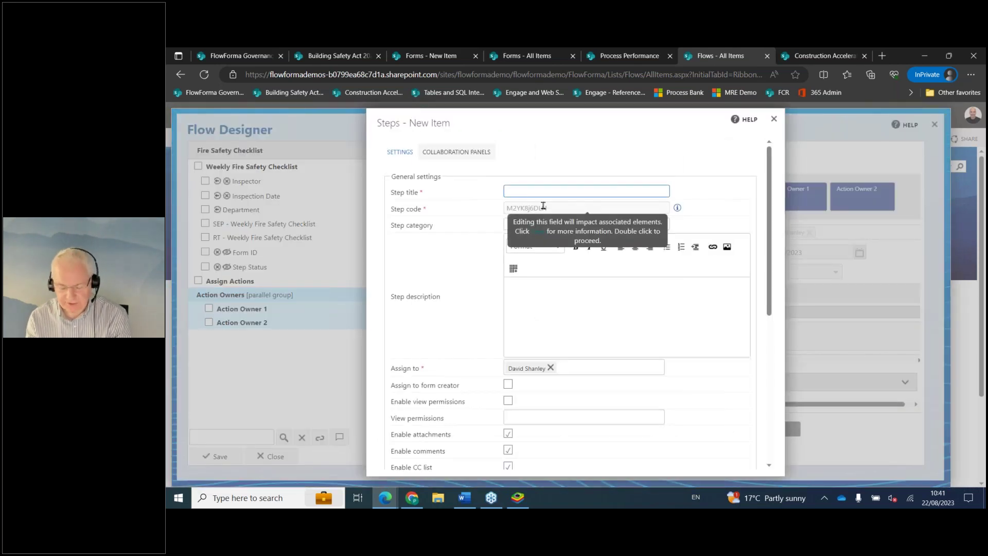
text(Manager approval)
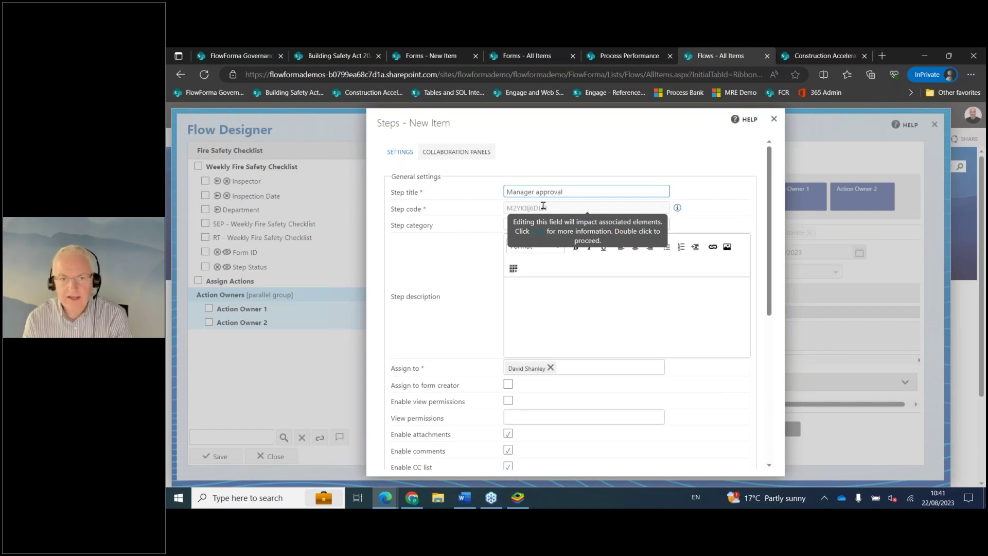
scroll(584, 350, down, 3)
scroll(623, 396, down, 3)
click(671, 462)
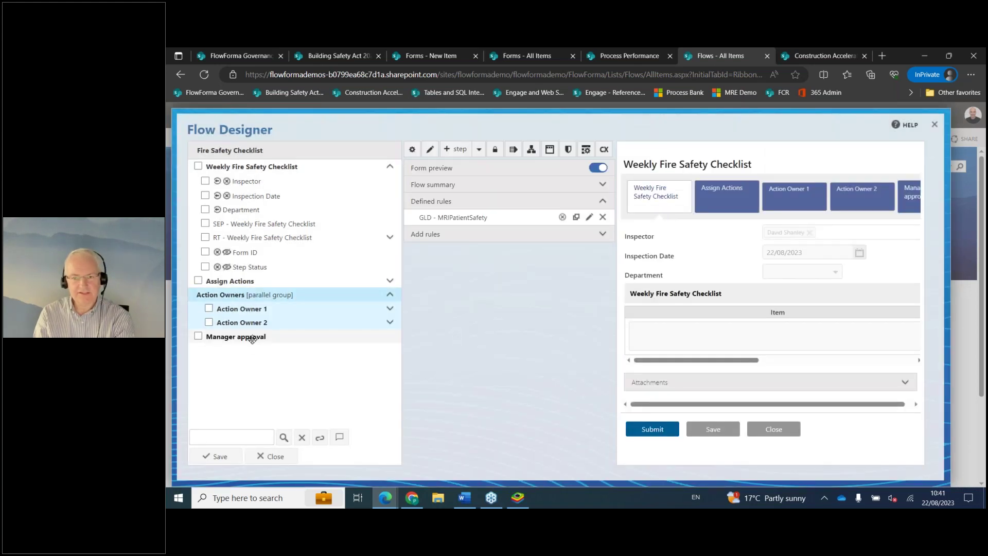
click(251, 338)
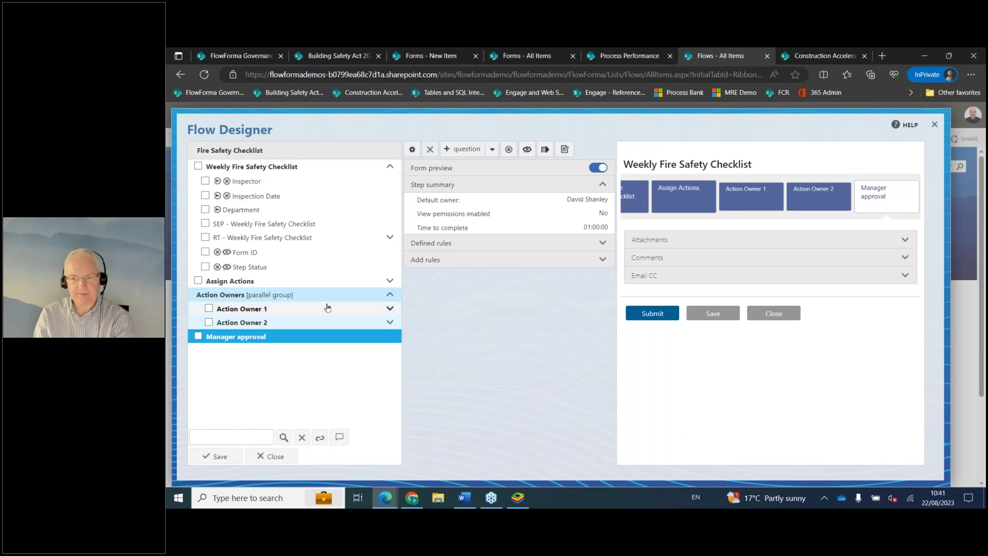
drag(260, 337, 261, 282)
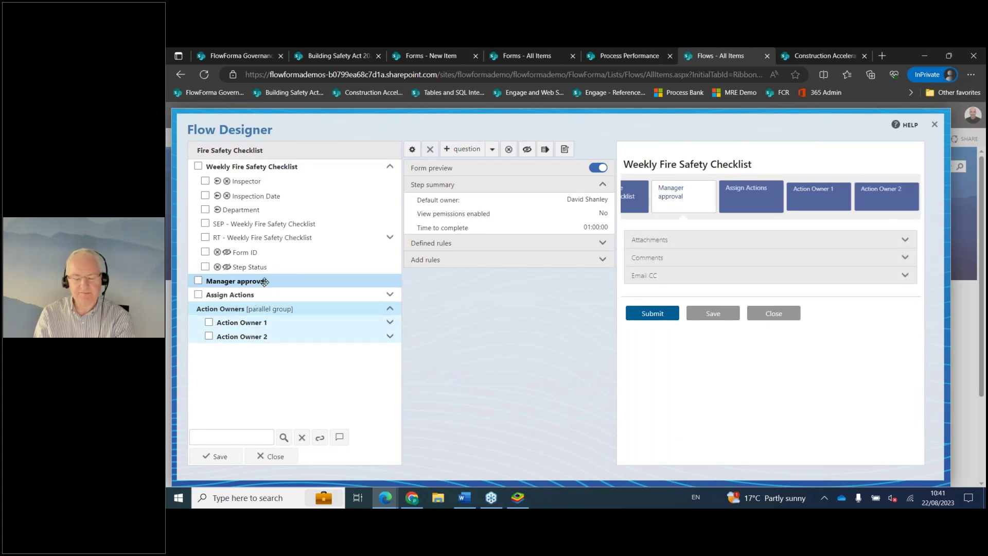
Select the relocated Manager approval step and start a new question on it.
click(264, 282)
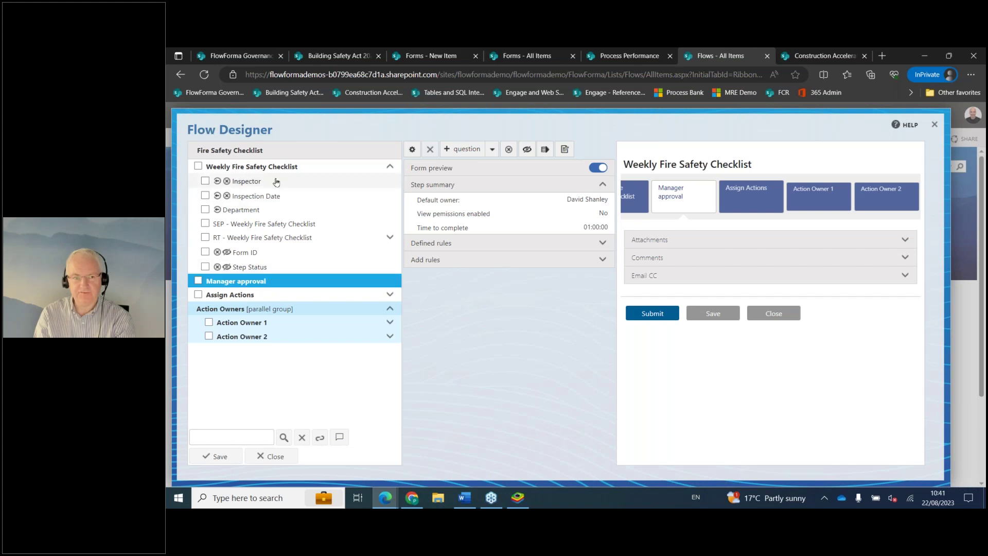
click(247, 282)
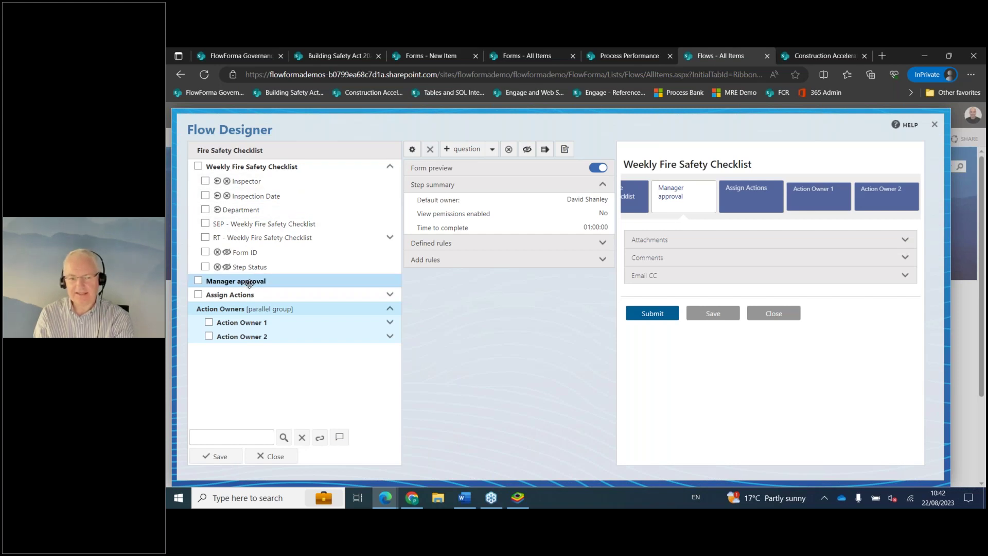
click(465, 151)
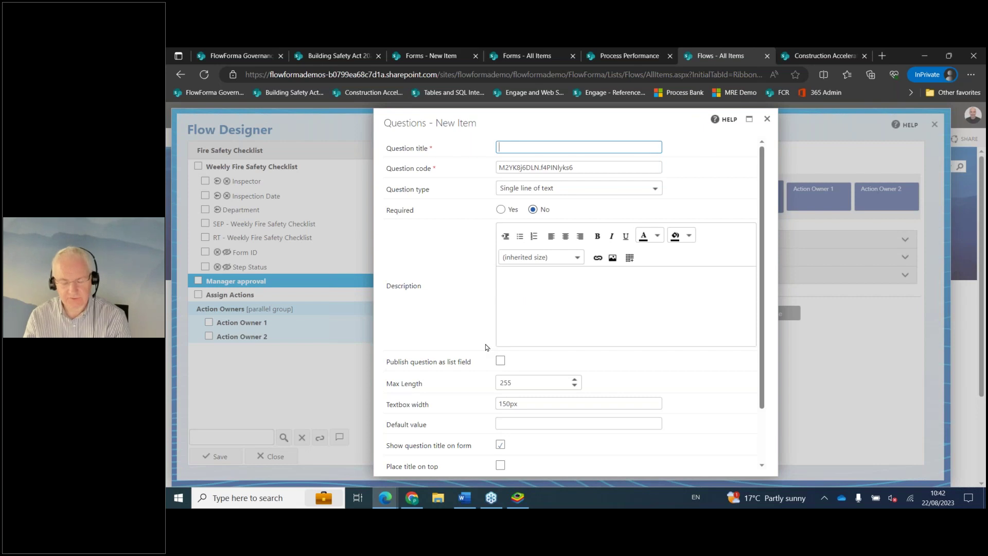
Enter 'Do you approve?' as the question title.
text(Do you)
key(Caps_Lock)
text(PPRO)
key(BackSpace)
key(BackSpace)
key(BackSpace)
key(BackSpace)
key(Caps_Lock)
text(approve?)
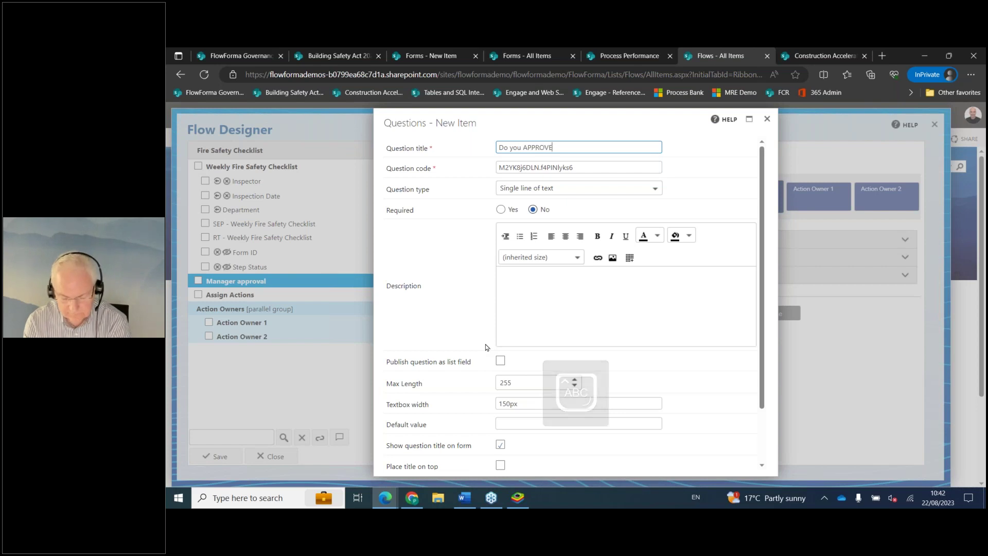
Set the question type to Yes/No and save the question.
click(561, 188)
scroll(591, 260, down, 3)
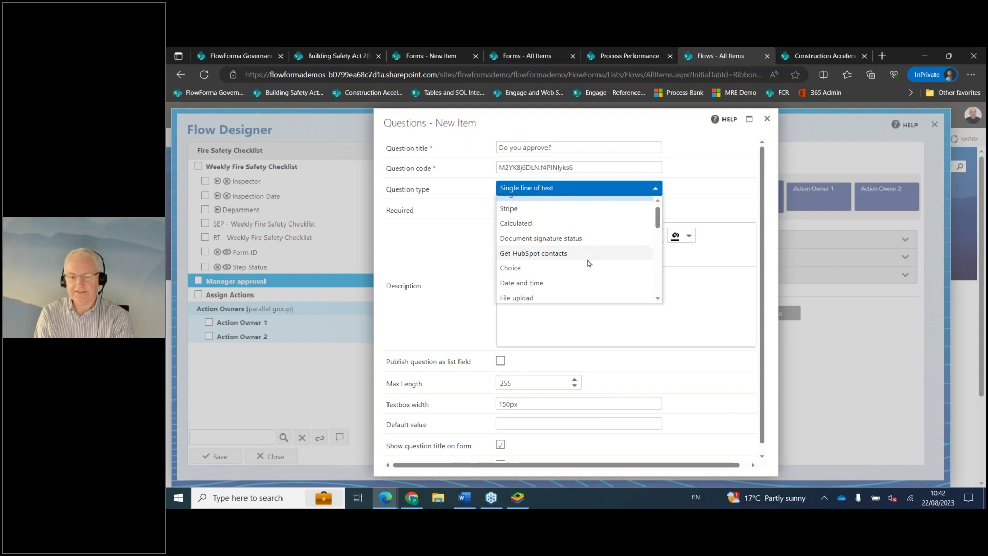
scroll(598, 278, down, 5)
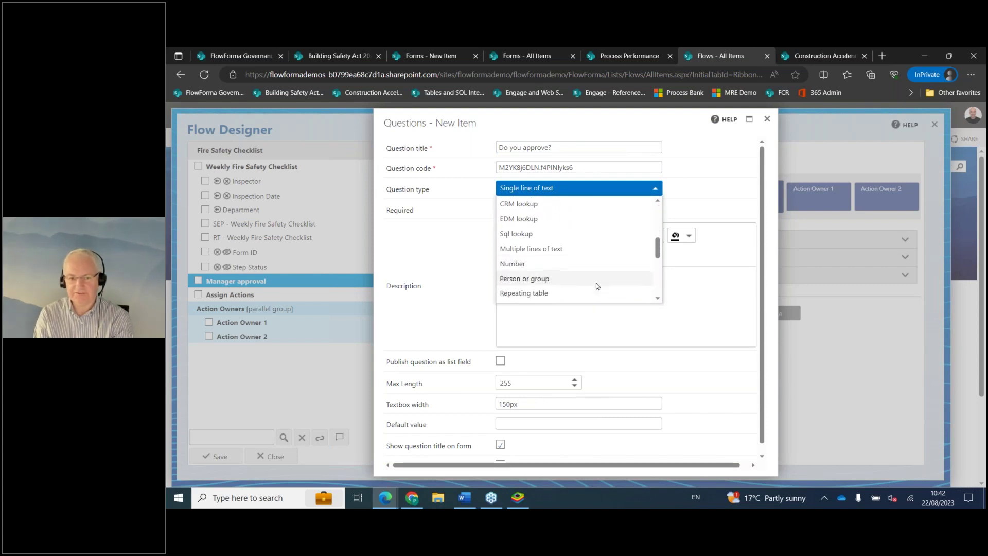
scroll(597, 278, up, 6)
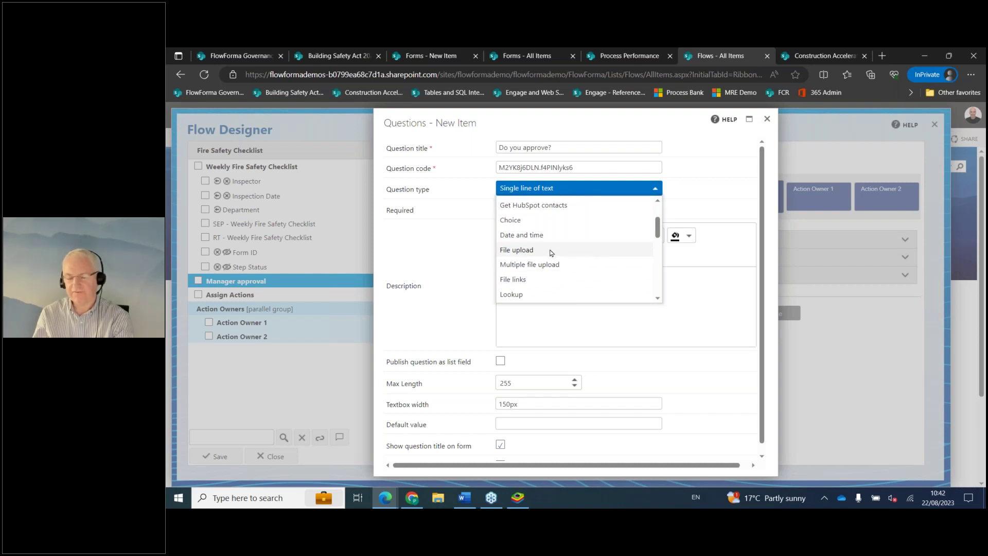
scroll(546, 253, up, 1)
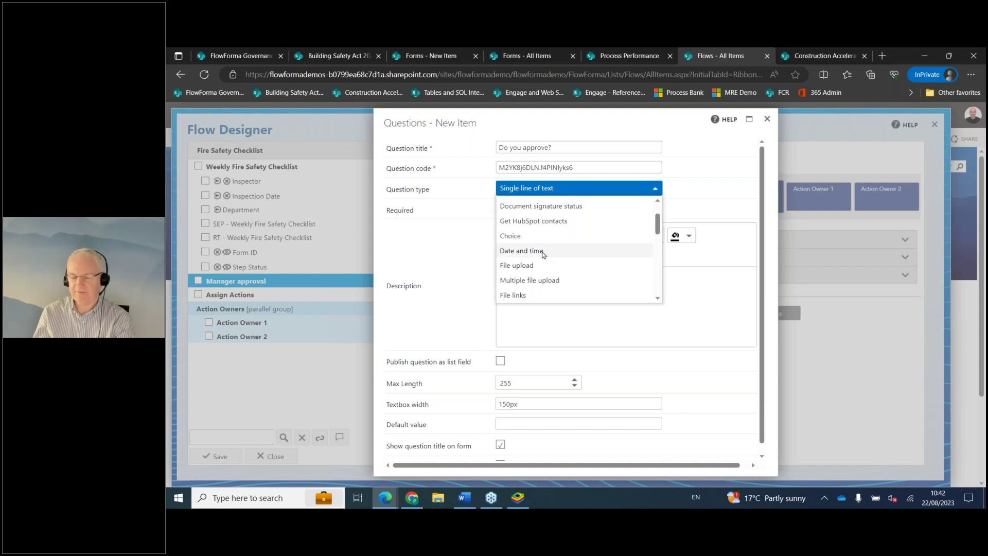
scroll(544, 254, up, 1)
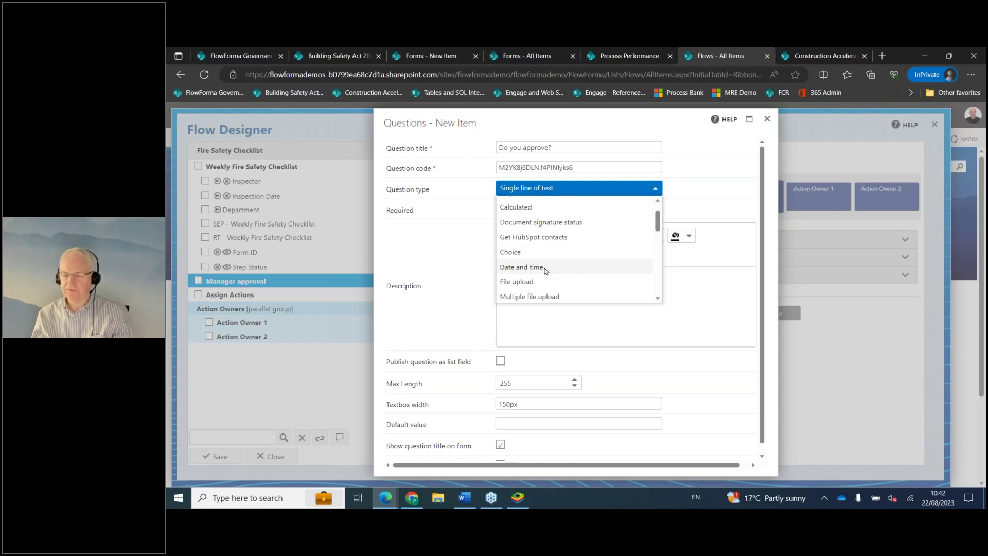
scroll(585, 256, up, 2)
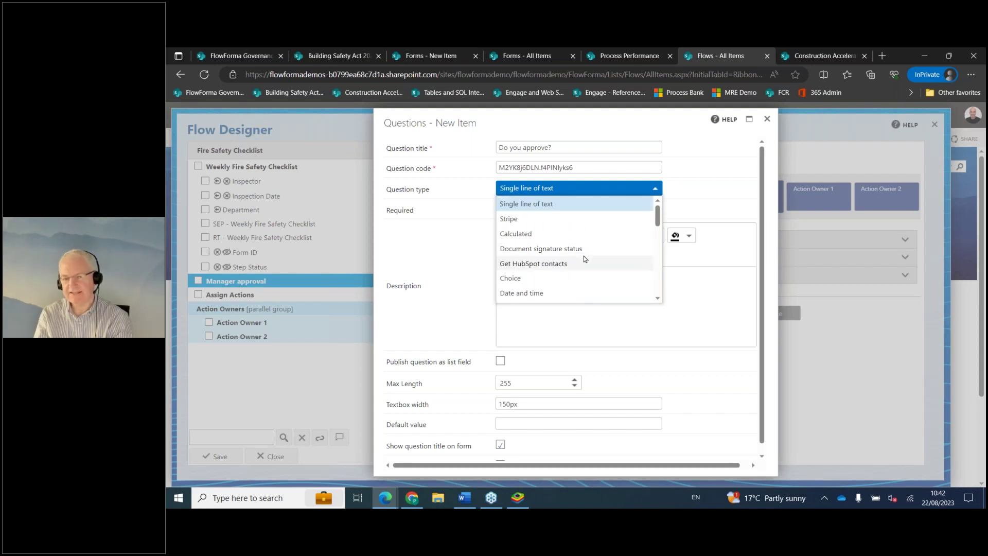
scroll(586, 260, down, 4)
scroll(587, 276, down, 5)
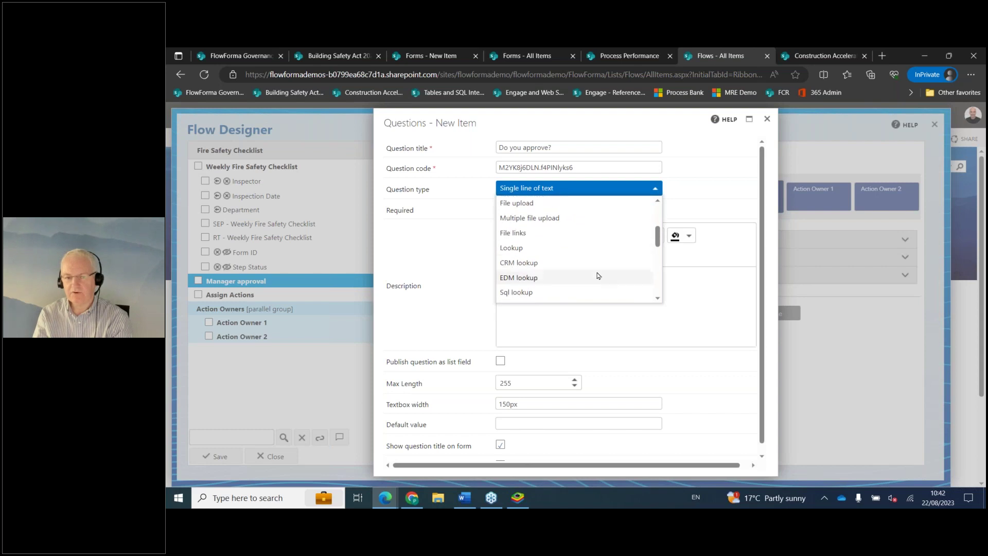
scroll(591, 265, down, 1)
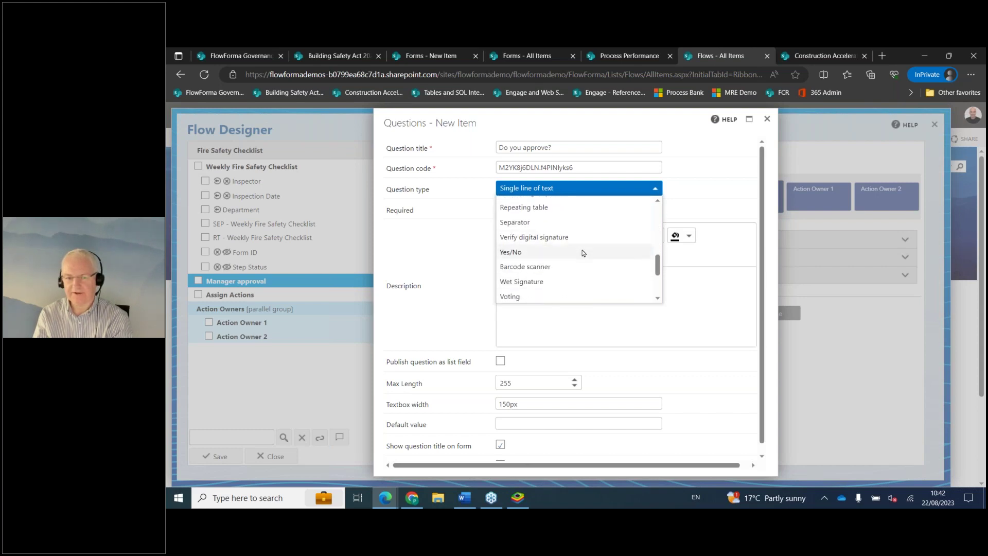
click(583, 252)
scroll(665, 418, down, 3)
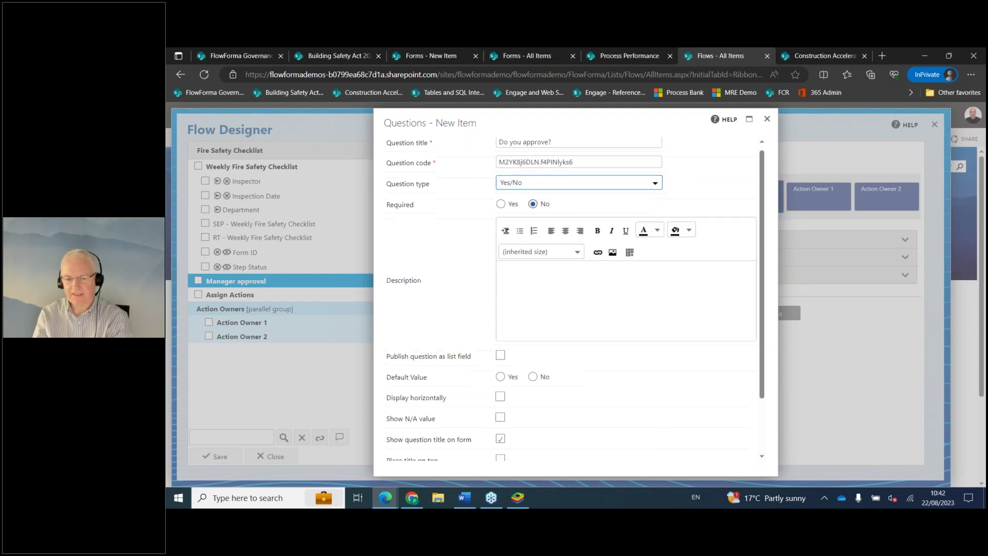
click(668, 447)
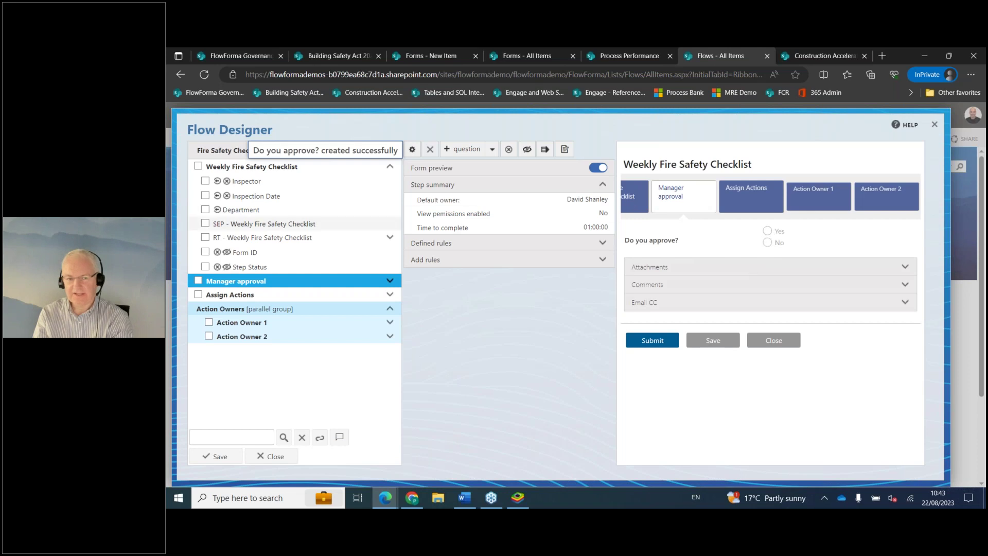
click(222, 166)
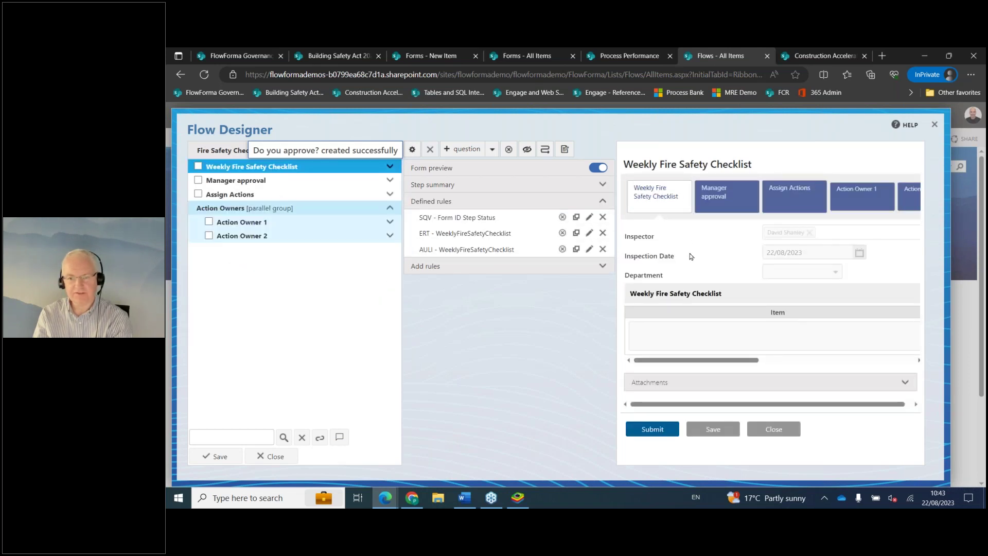
click(261, 181)
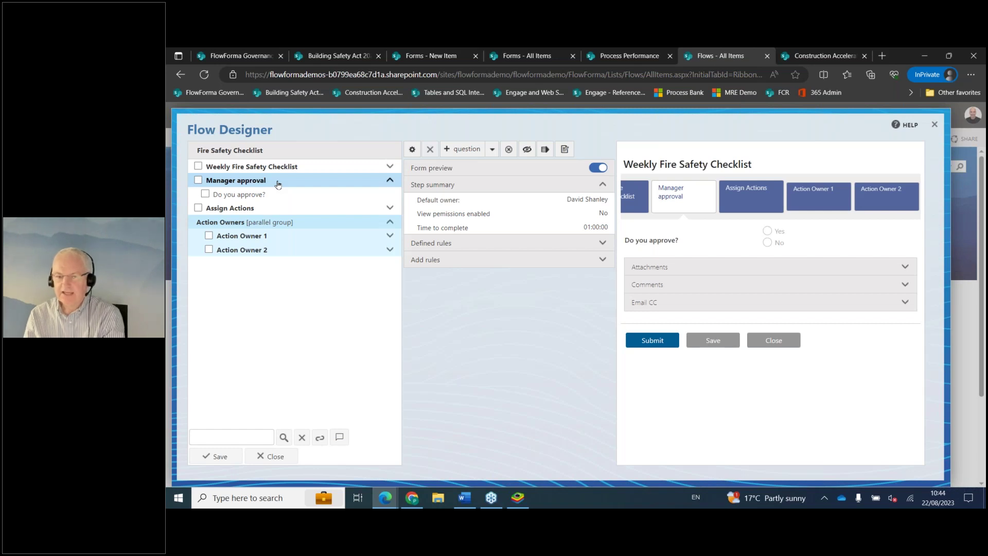
click(344, 180)
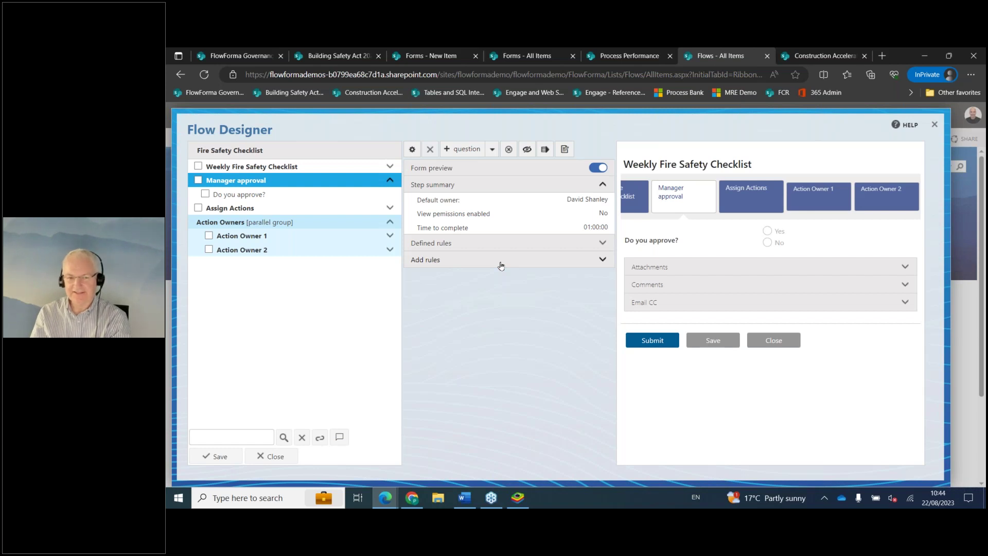
Expand Add rules to list the rule categories for the Manager approval step.
click(501, 266)
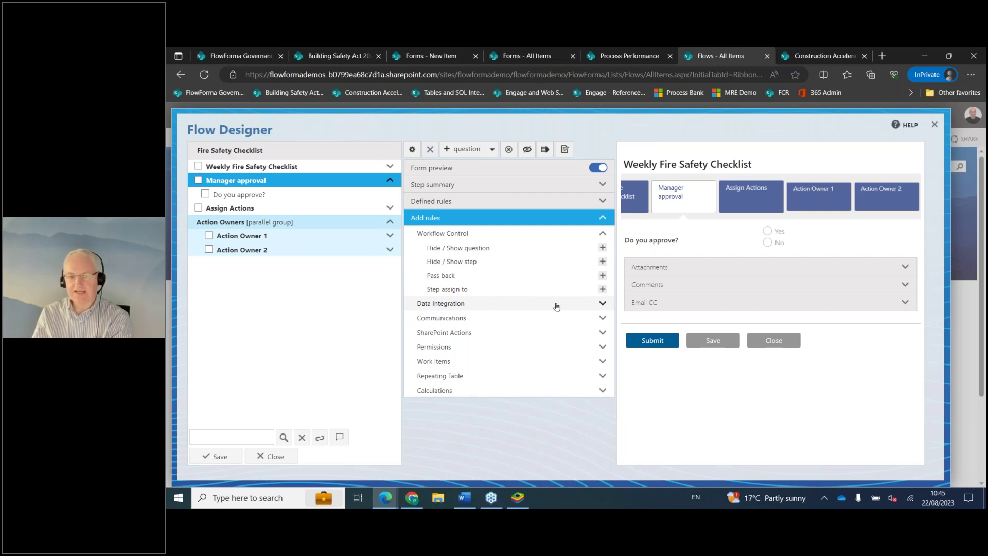
Expand the Manager approval step's Data Integration rules, from Execute SQL stored procedure and Call External Api to CSV mapping.
click(494, 306)
scroll(544, 345, down, 1)
scroll(546, 345, down, 1)
scroll(547, 345, up, 1)
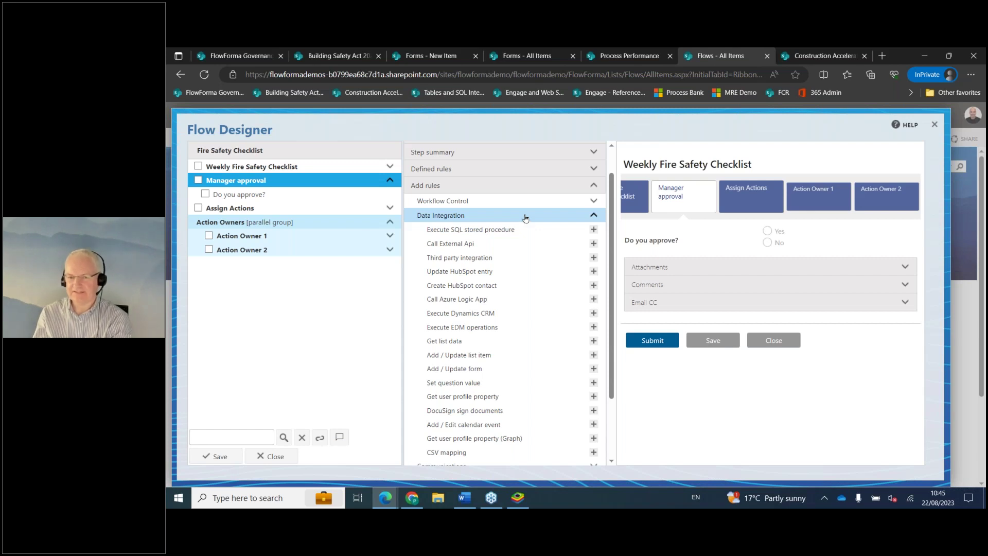
click(597, 218)
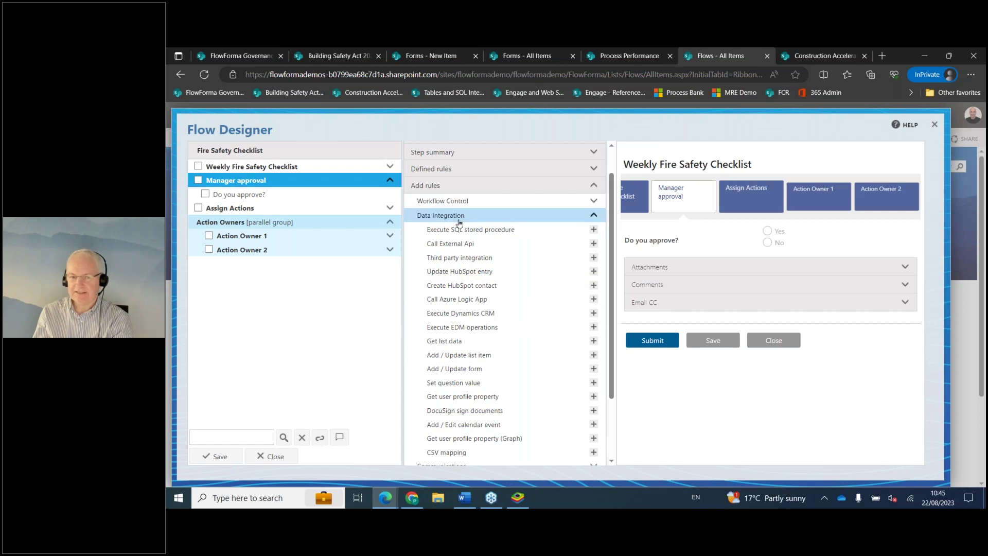
Expand the Communications rules, listing Send email, Convert Word to PDF and Multiple document generation.
scroll(478, 271, down, 3)
click(479, 384)
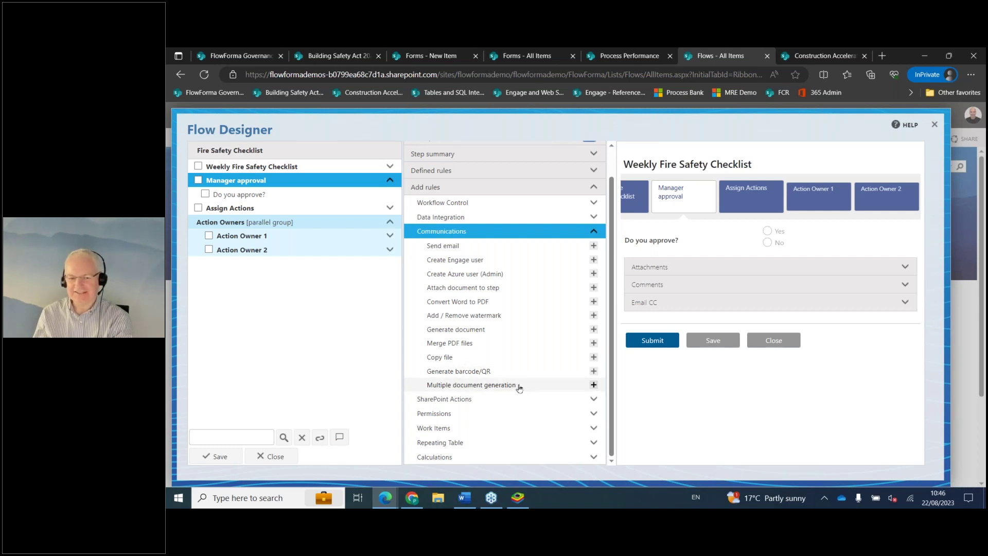
scroll(524, 389, up, 2)
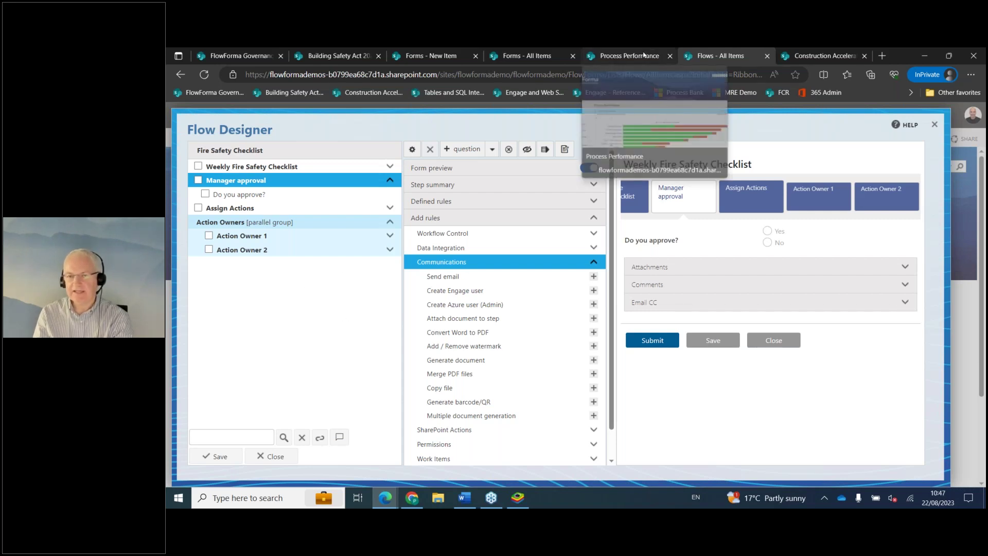
Leave the Flow Designer for the Process Performance page.
click(599, 59)
Review the forms list and the in-progress Weekly Fire Safety Checklist form, then return to the Building Safety Act dashboard.
click(539, 57)
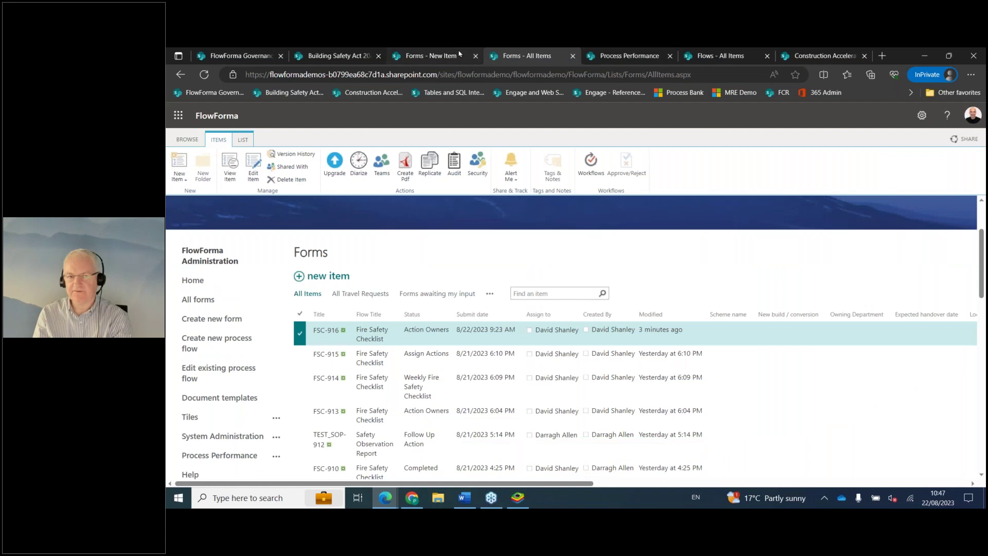
click(439, 56)
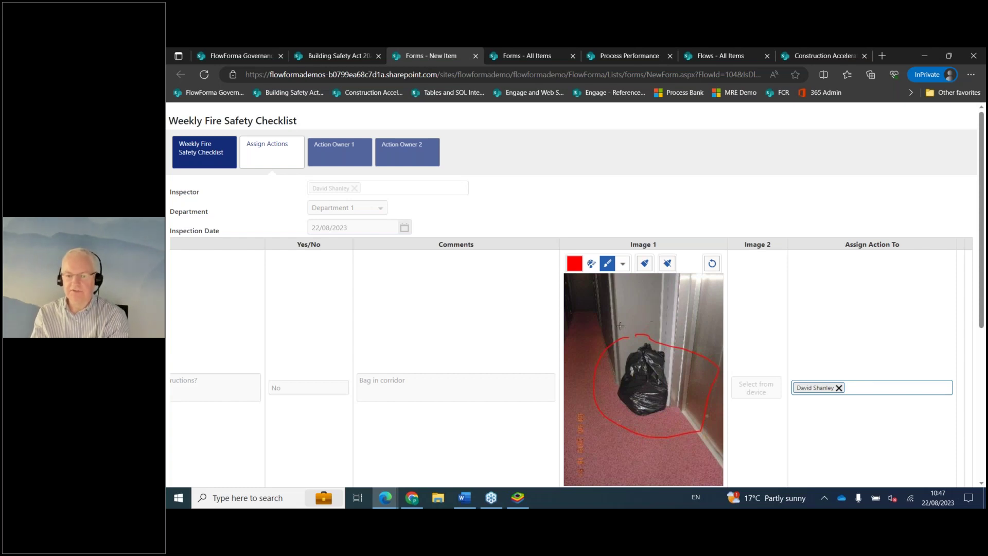
scroll(721, 412, down, 3)
scroll(727, 417, up, 3)
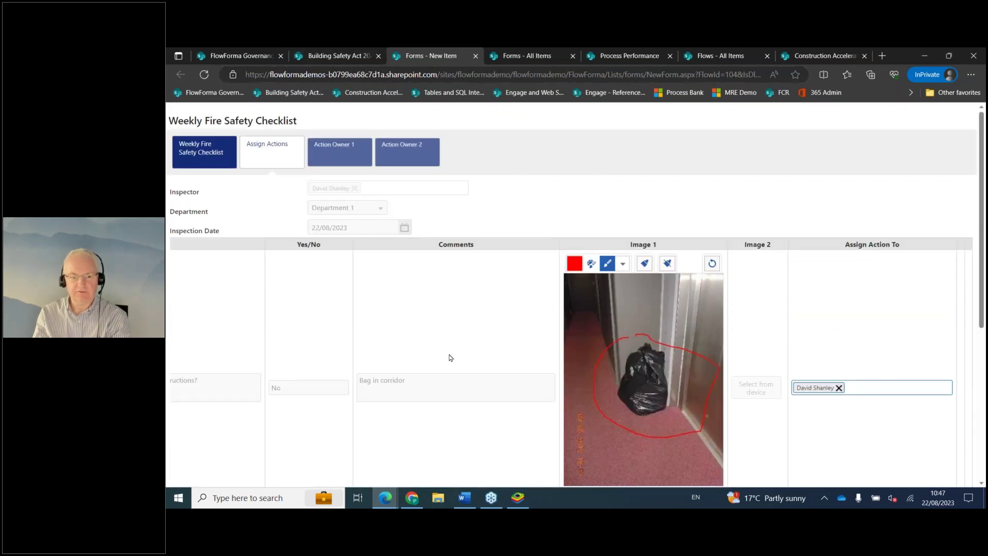
click(335, 56)
Start a new Fire Safety Checklist, attach DrawingExample.PNG to the corridors item and circle part of it in red.
click(254, 412)
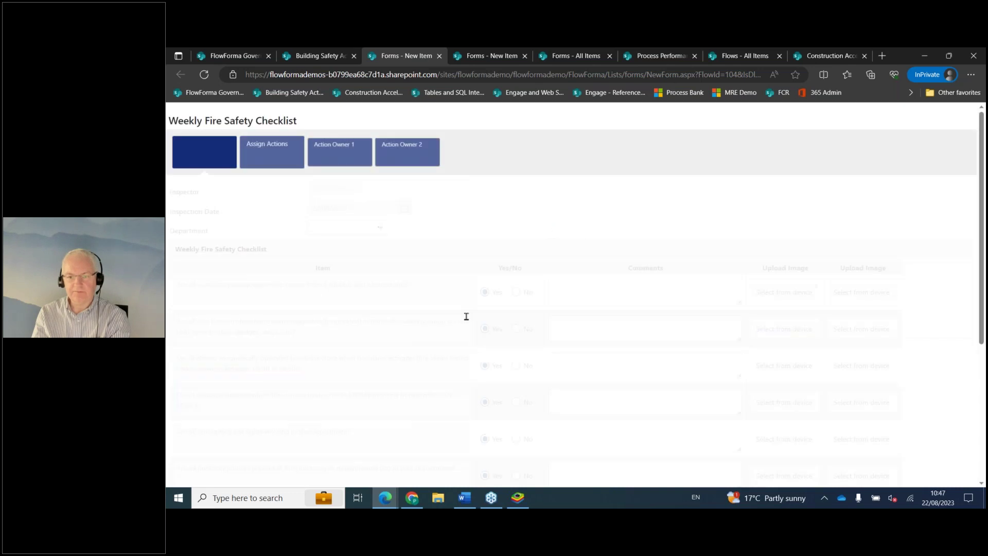
click(783, 292)
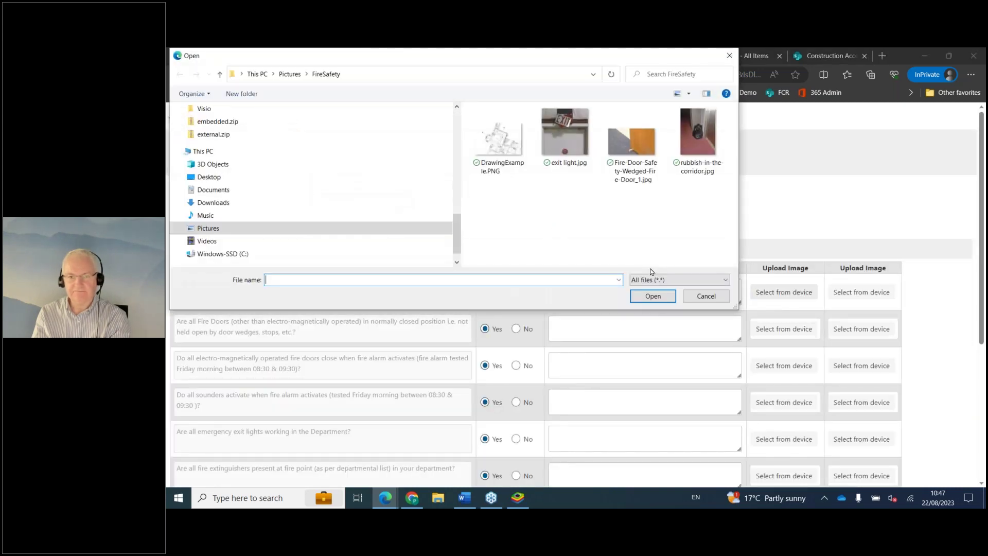
click(658, 298)
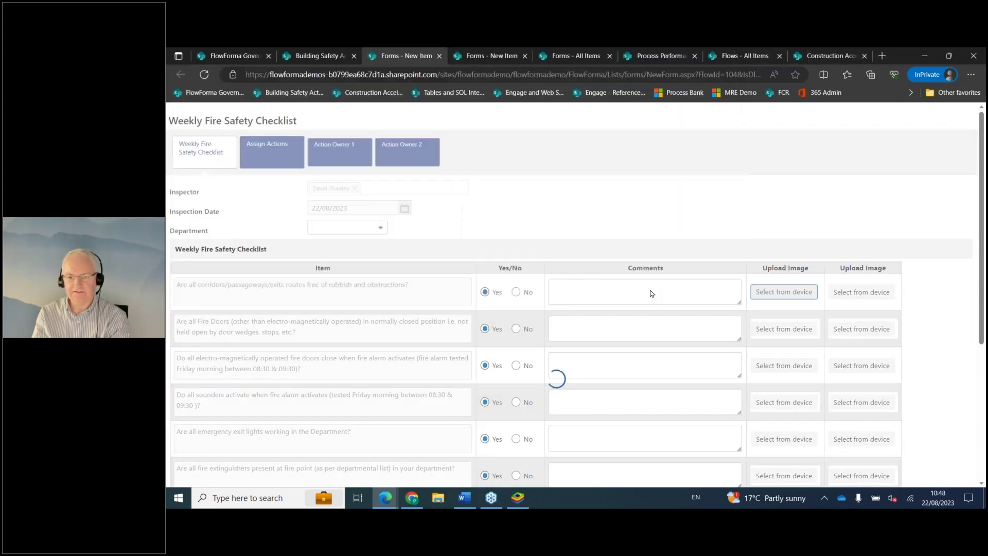
mouse_move(778, 326)
mouse_down()
mouse_move(792, 382)
mouse_move(755, 331)
mouse_up()
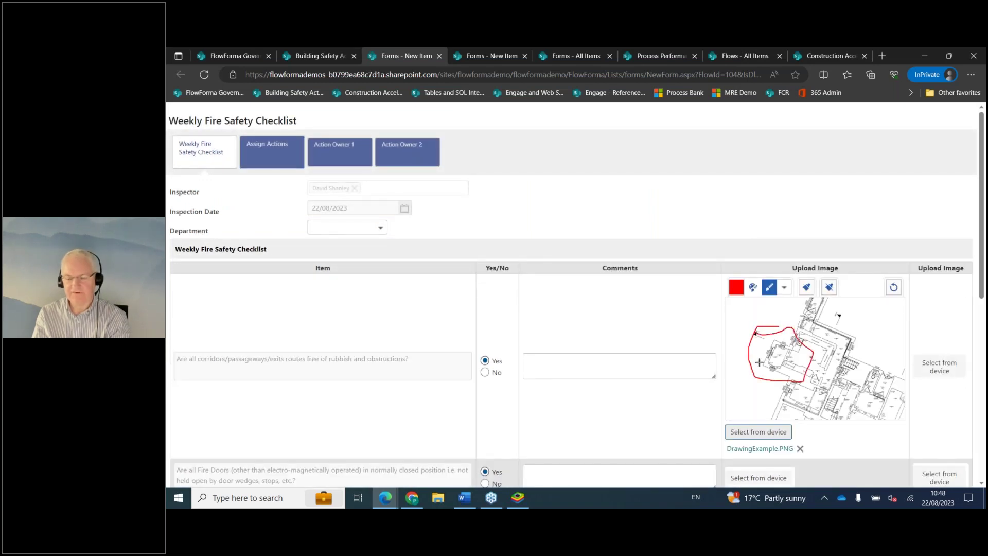